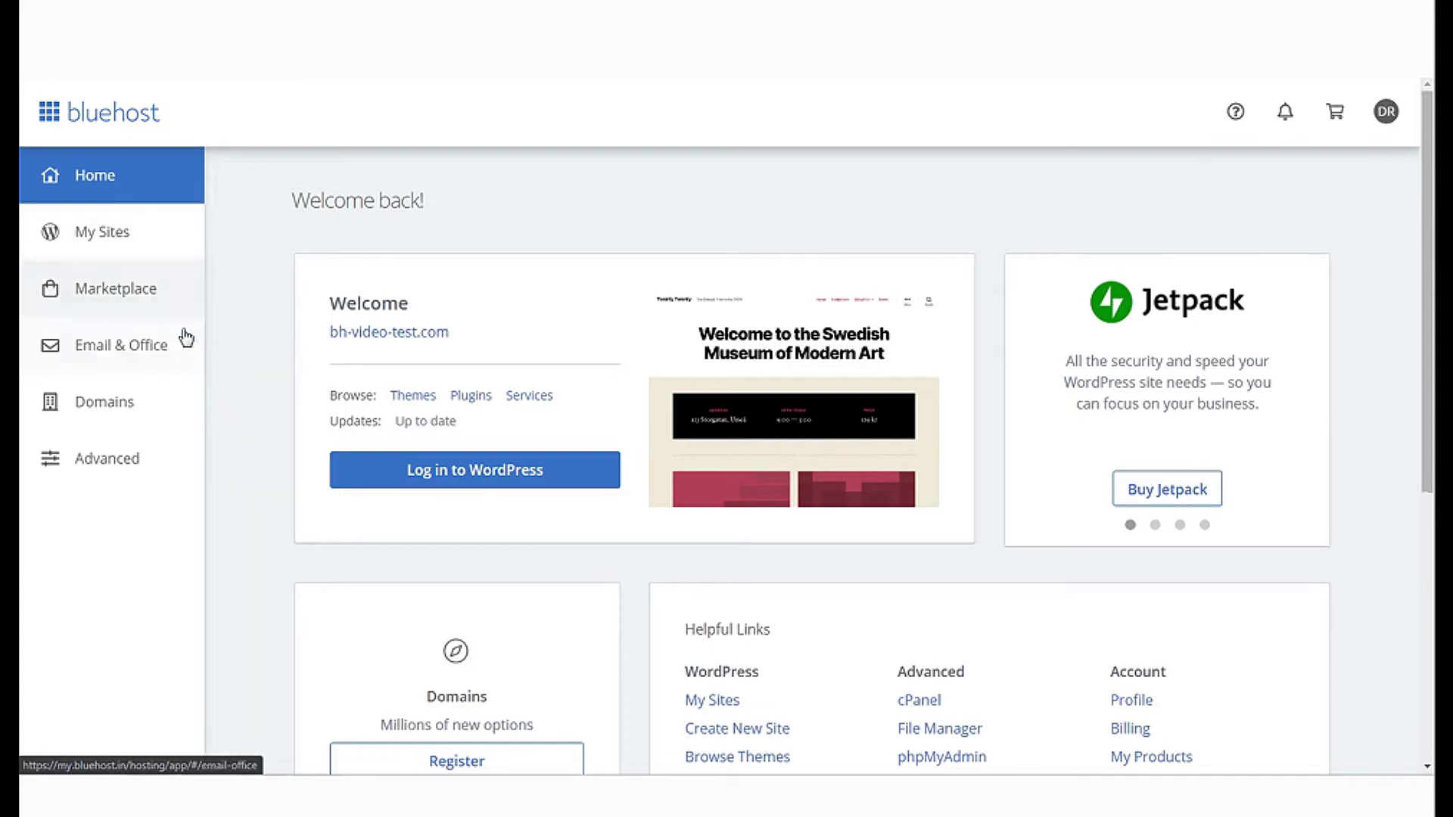
- Open the Assign Domain page and compare the options for domains already associated and not already associated with the account
left_click(166, 418)
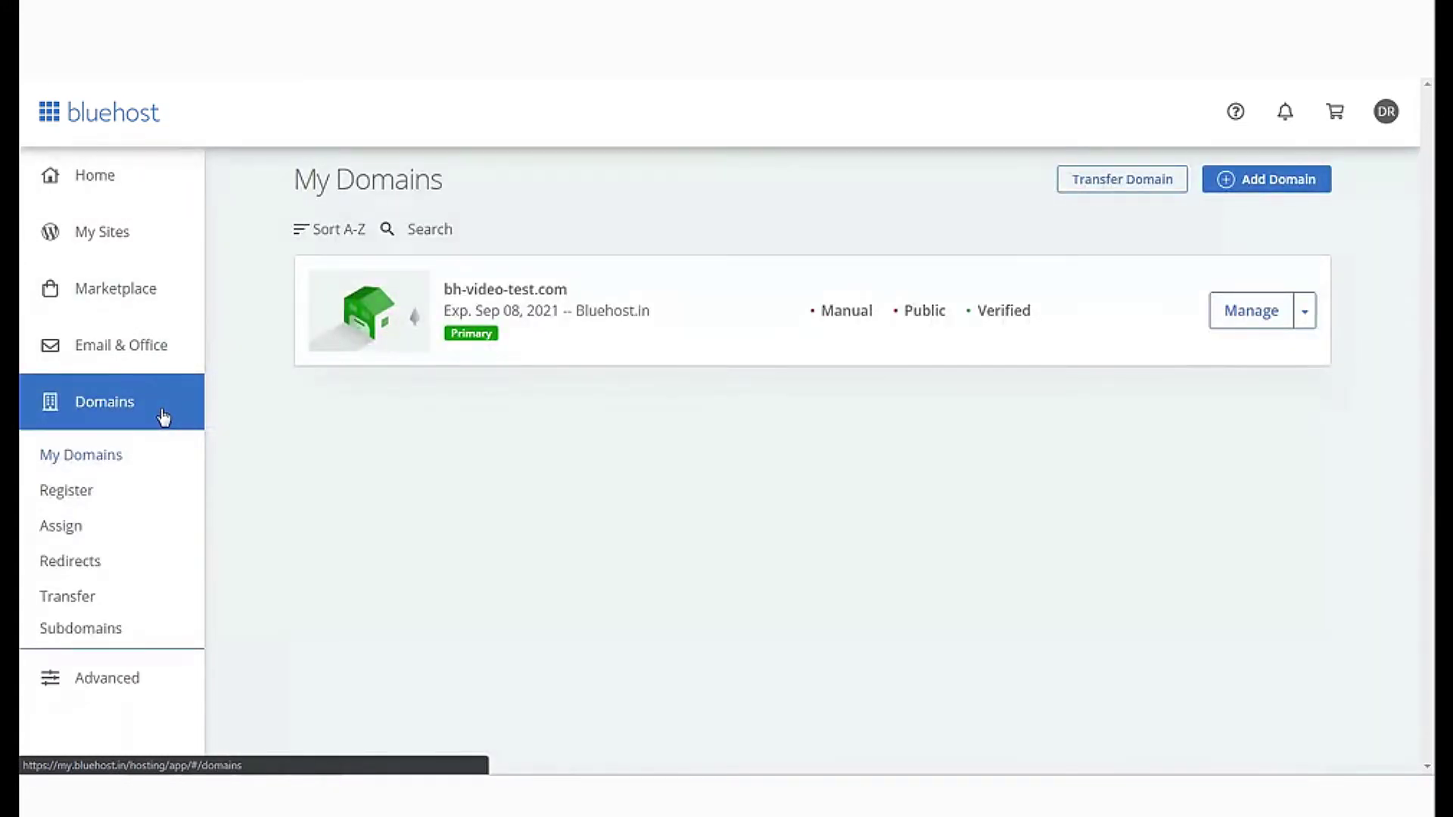
left_click(79, 534)
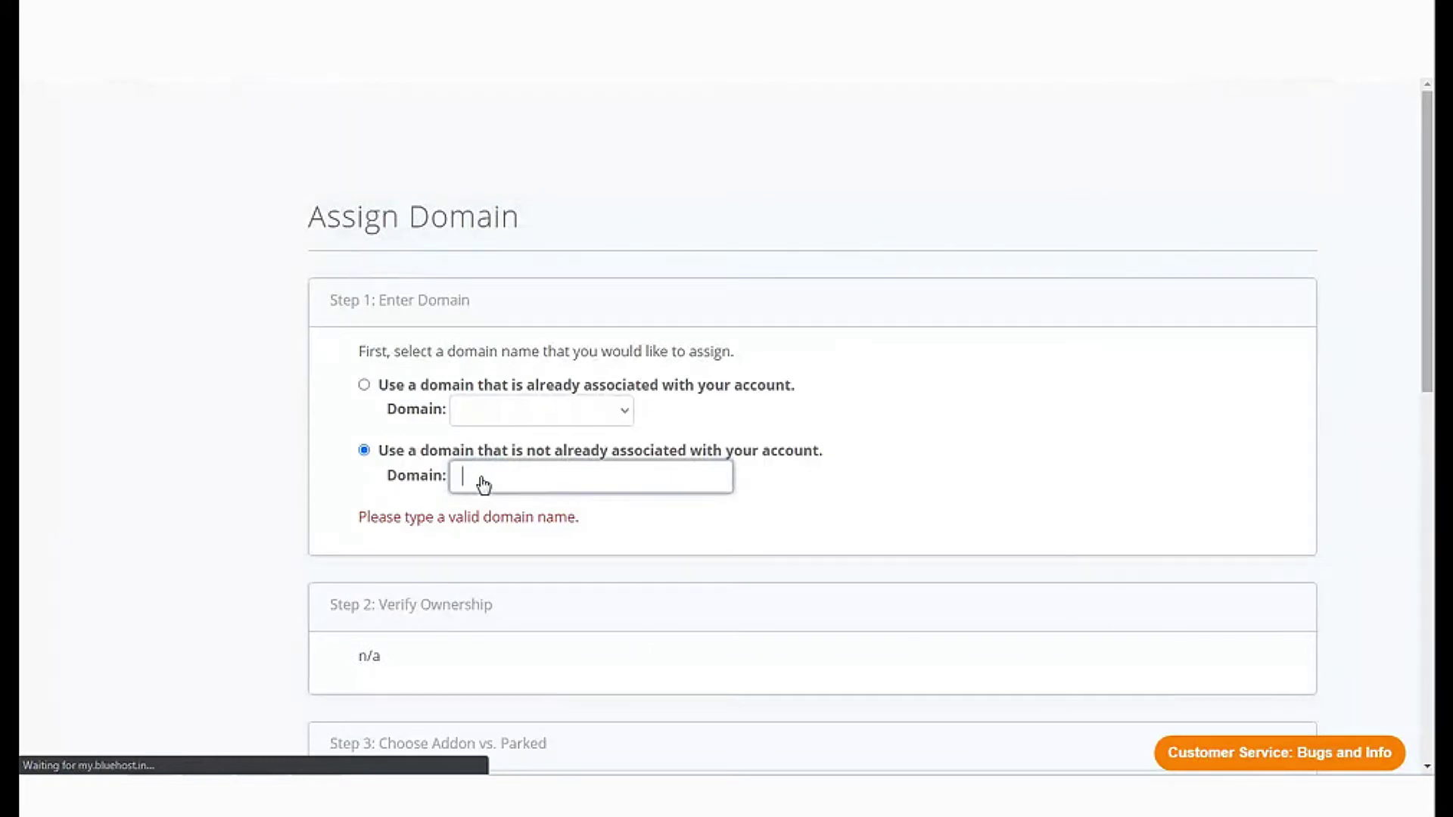
left_click_drag(375, 386, 784, 404)
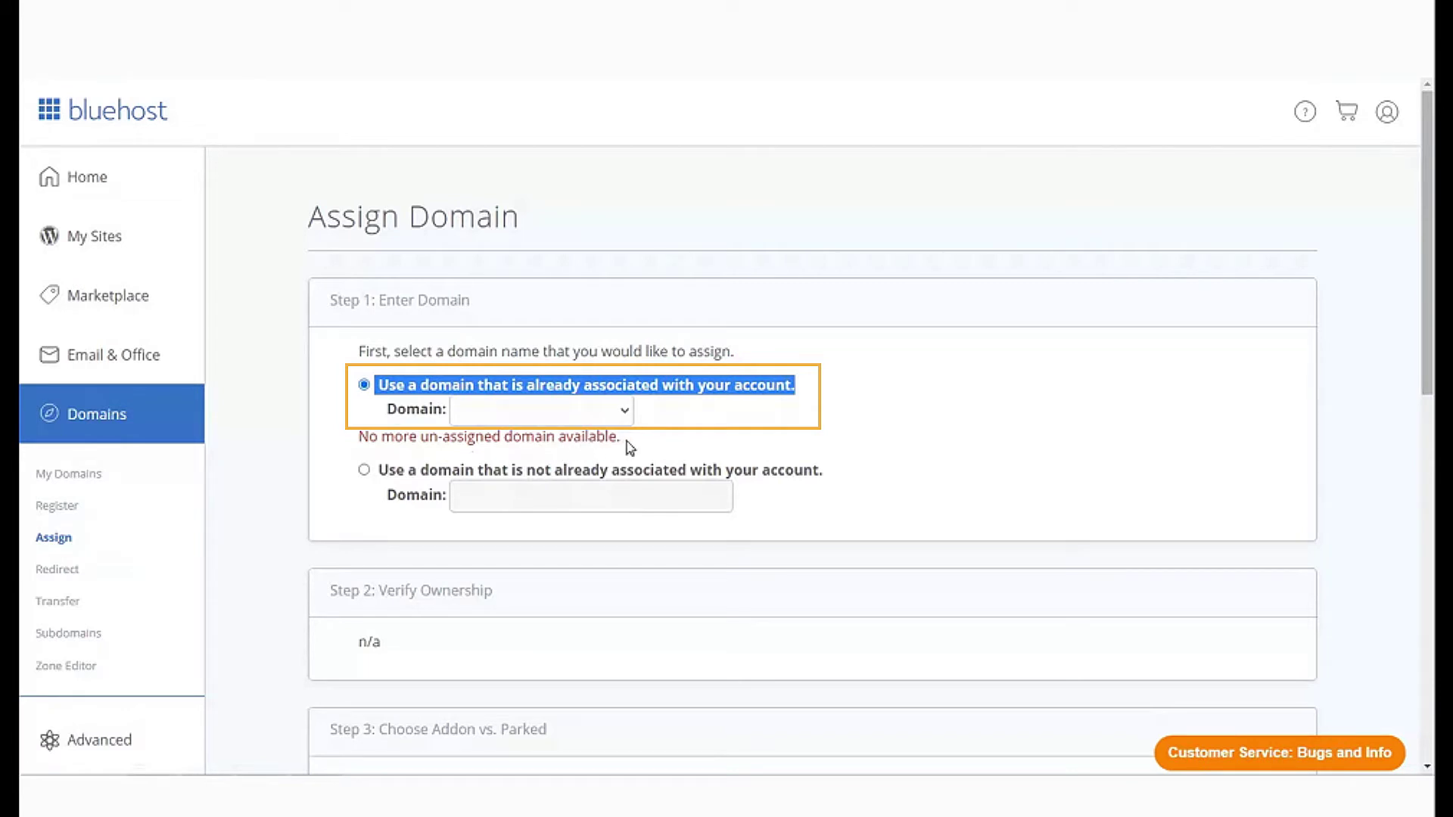
left_click_drag(627, 442, 882, 446)
left_click(368, 472)
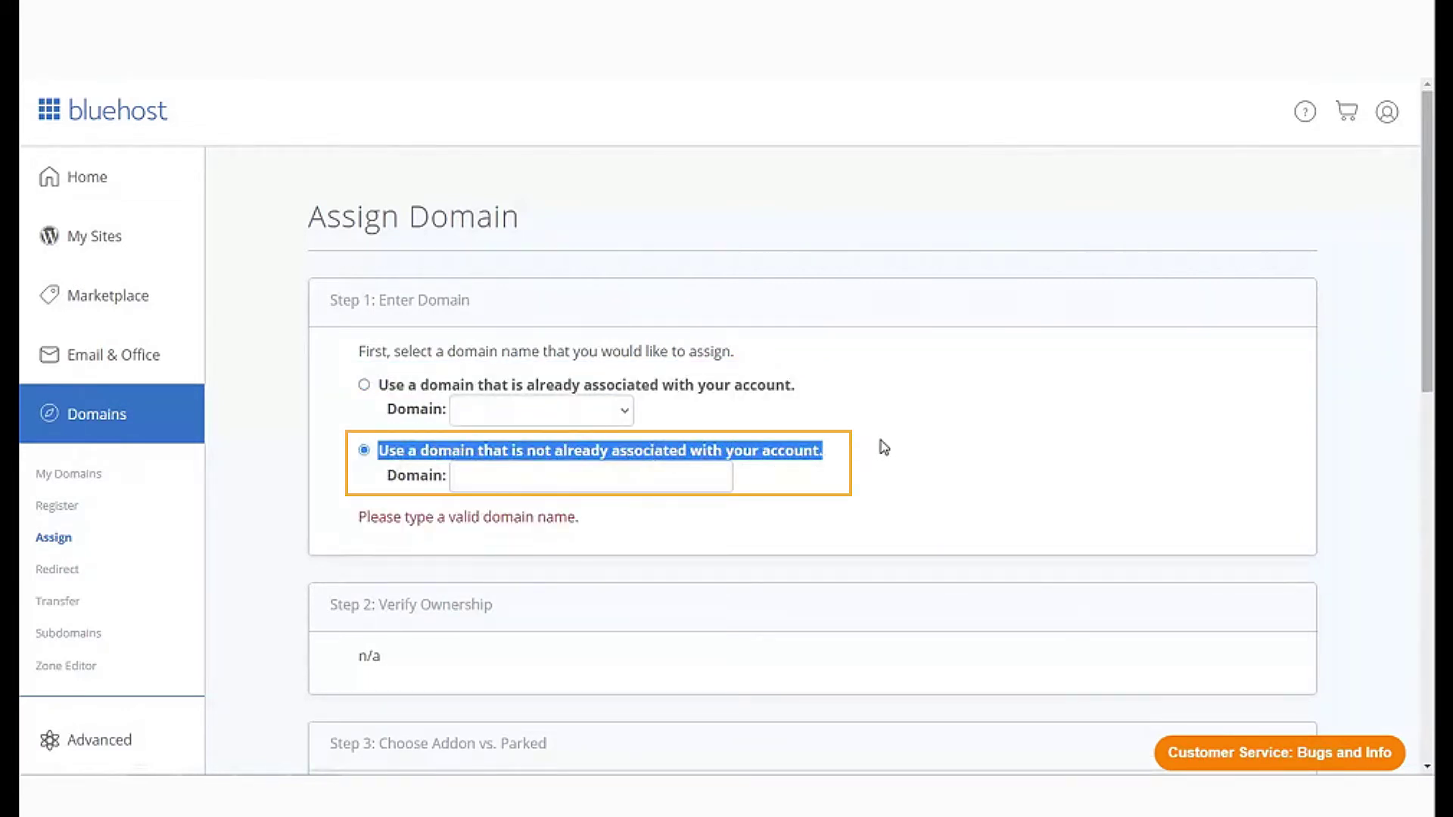
- Choose to use a domain not already associated with the account and enter test-assign.lri.vbs.mybluehost.me
left_click(533, 455)
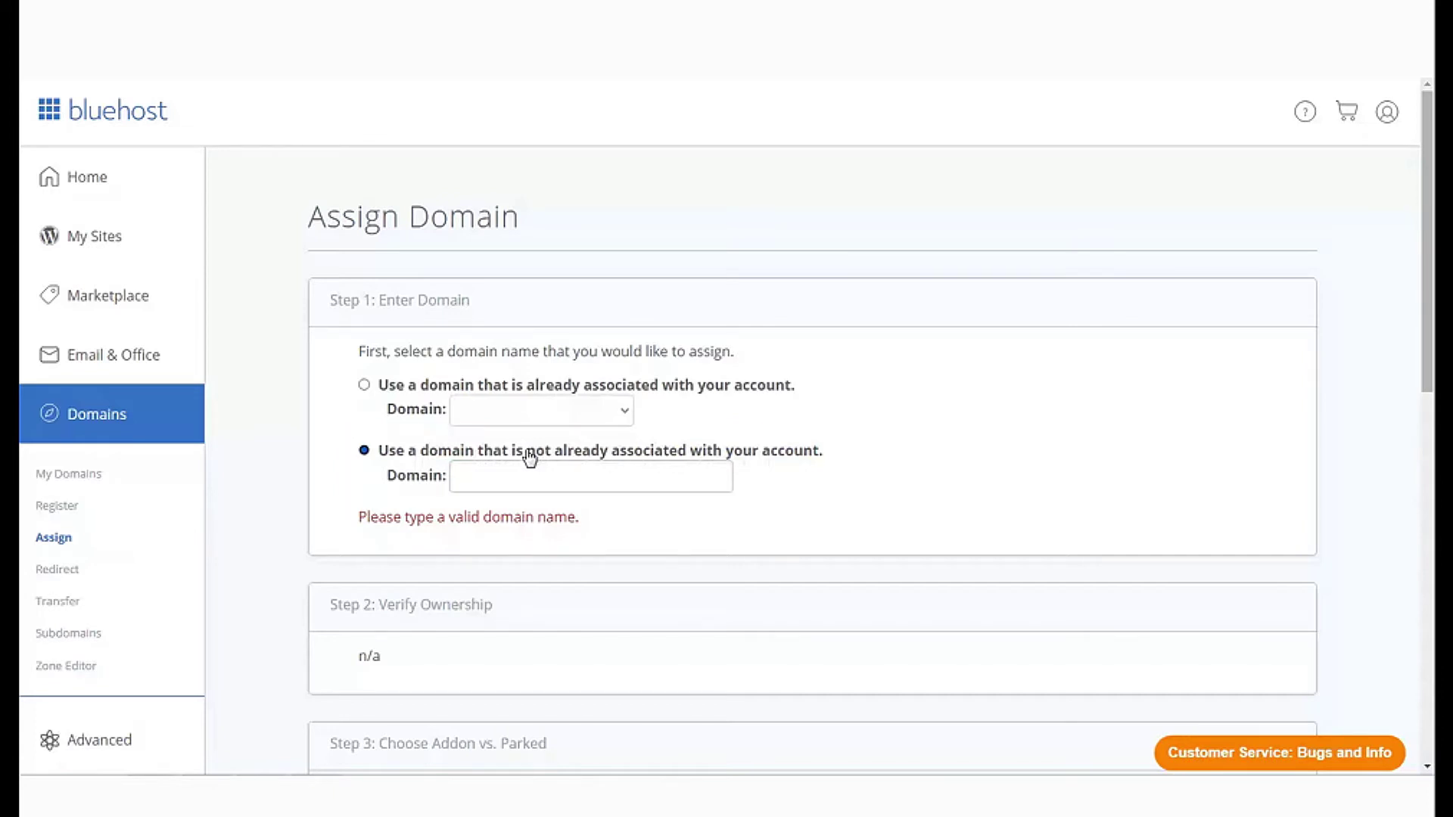
left_click(513, 472)
type("test-assign.lri.vbs.mybluehost.me")
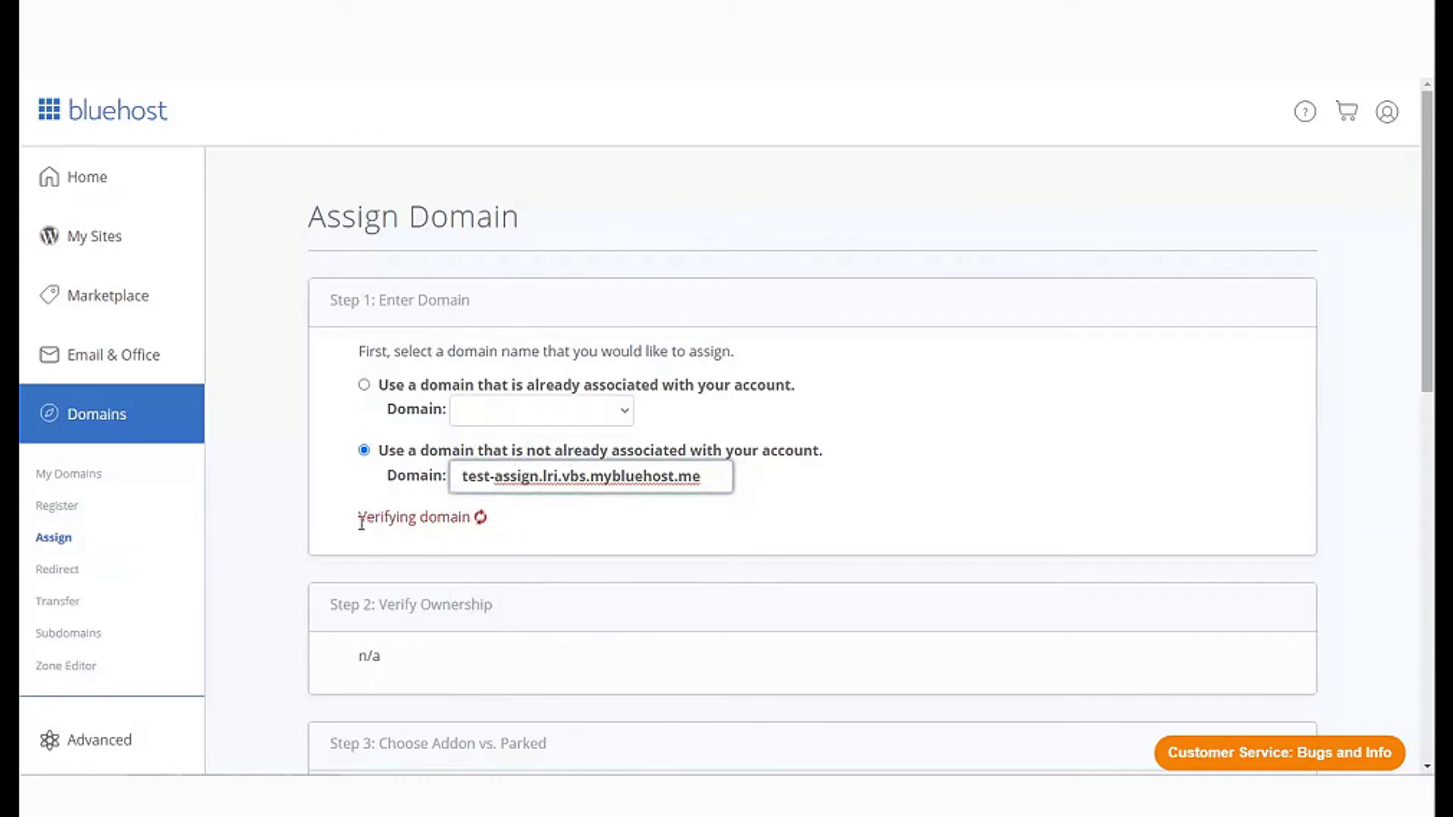
left_click_drag(361, 522, 481, 517)
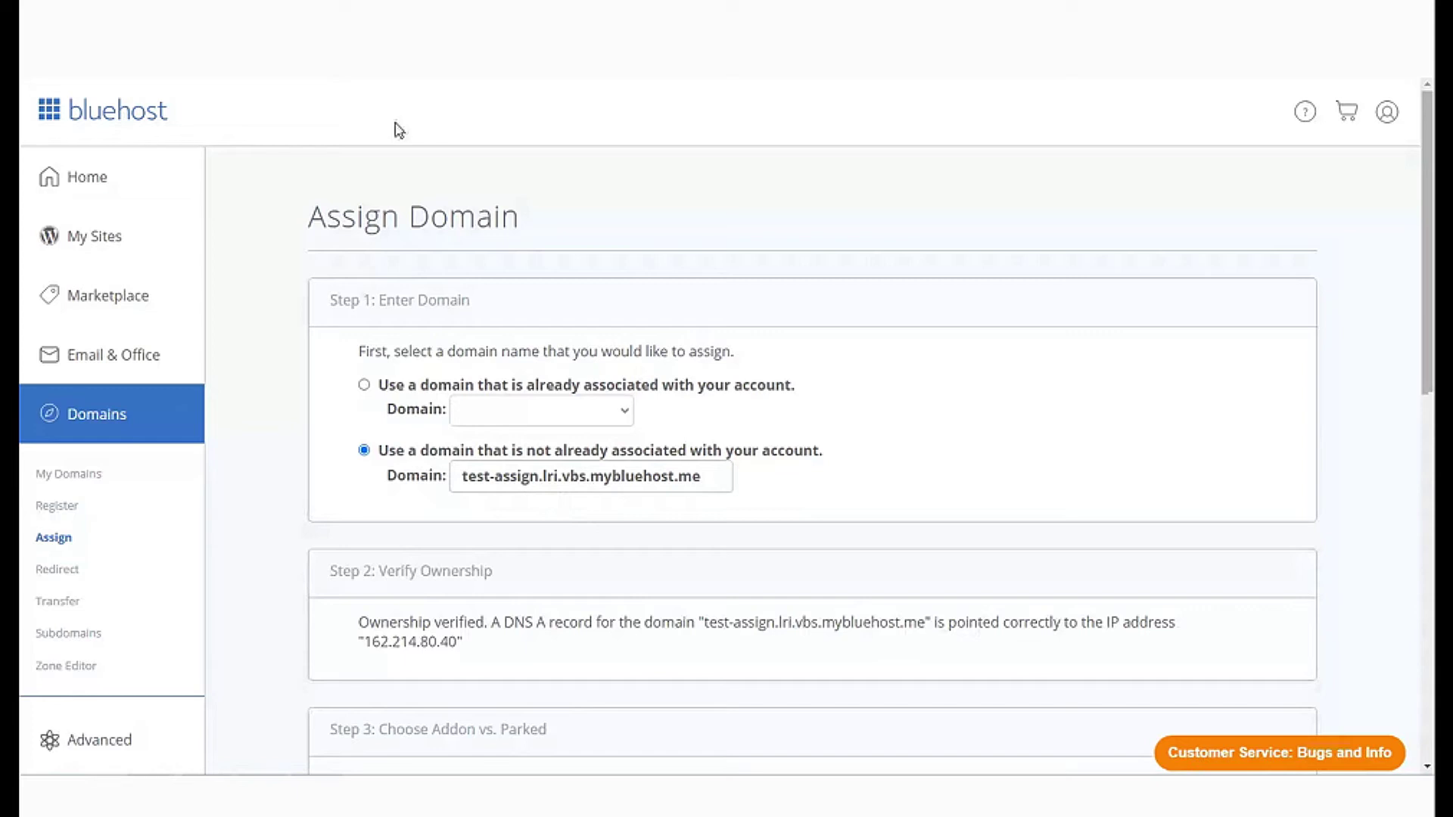
- Check the ownership verification for the entered domain and the IP address its DNS A record points to
left_click_drag(358, 622, 1185, 646)
left_click(498, 652)
double_click(422, 644)
- Examine the descriptions of the Addon Domain, Parked Domain and Unassigned Domain assignment types
scroll(633, 591, "down", 5)
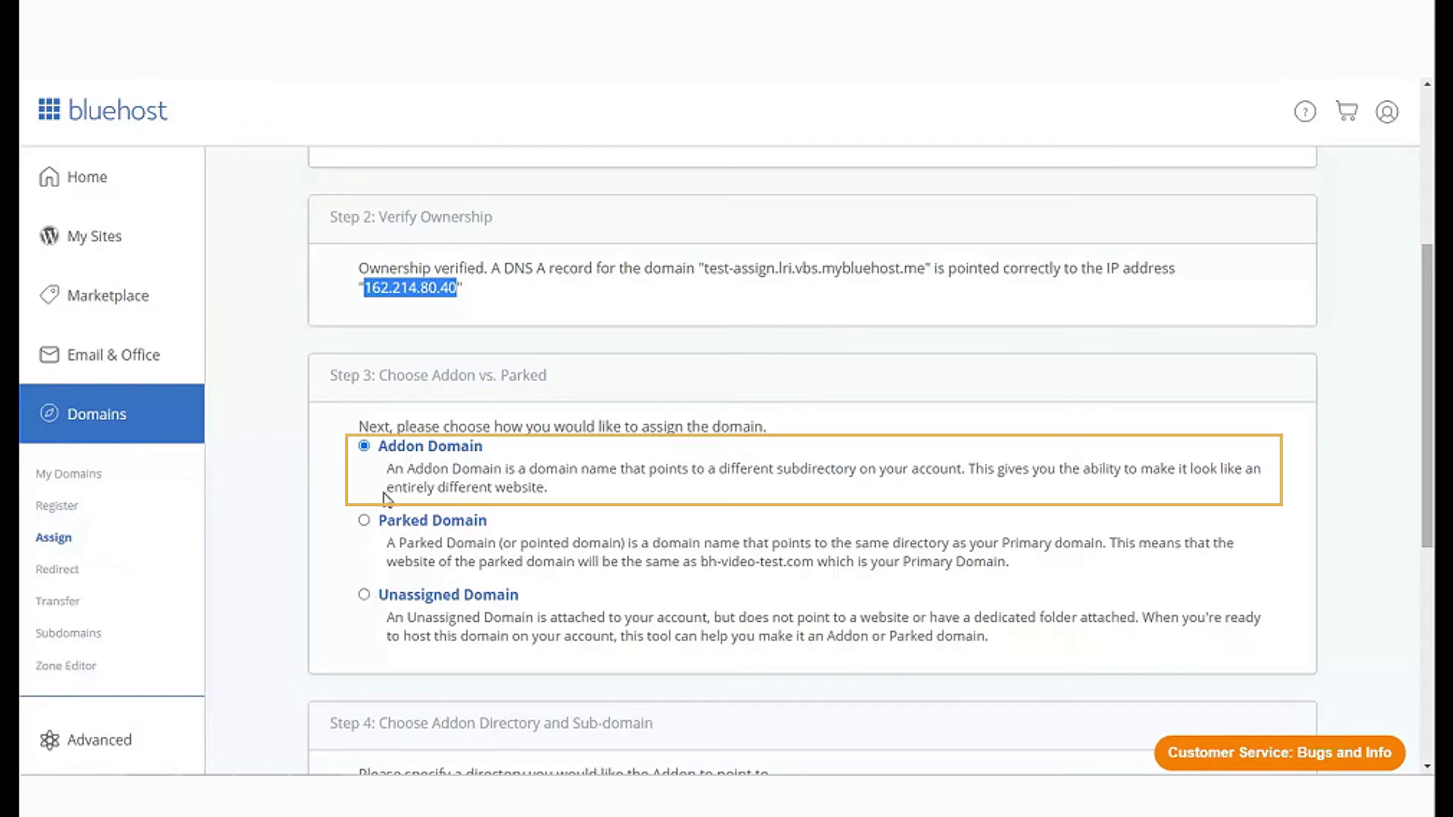
left_click_drag(384, 473, 547, 489)
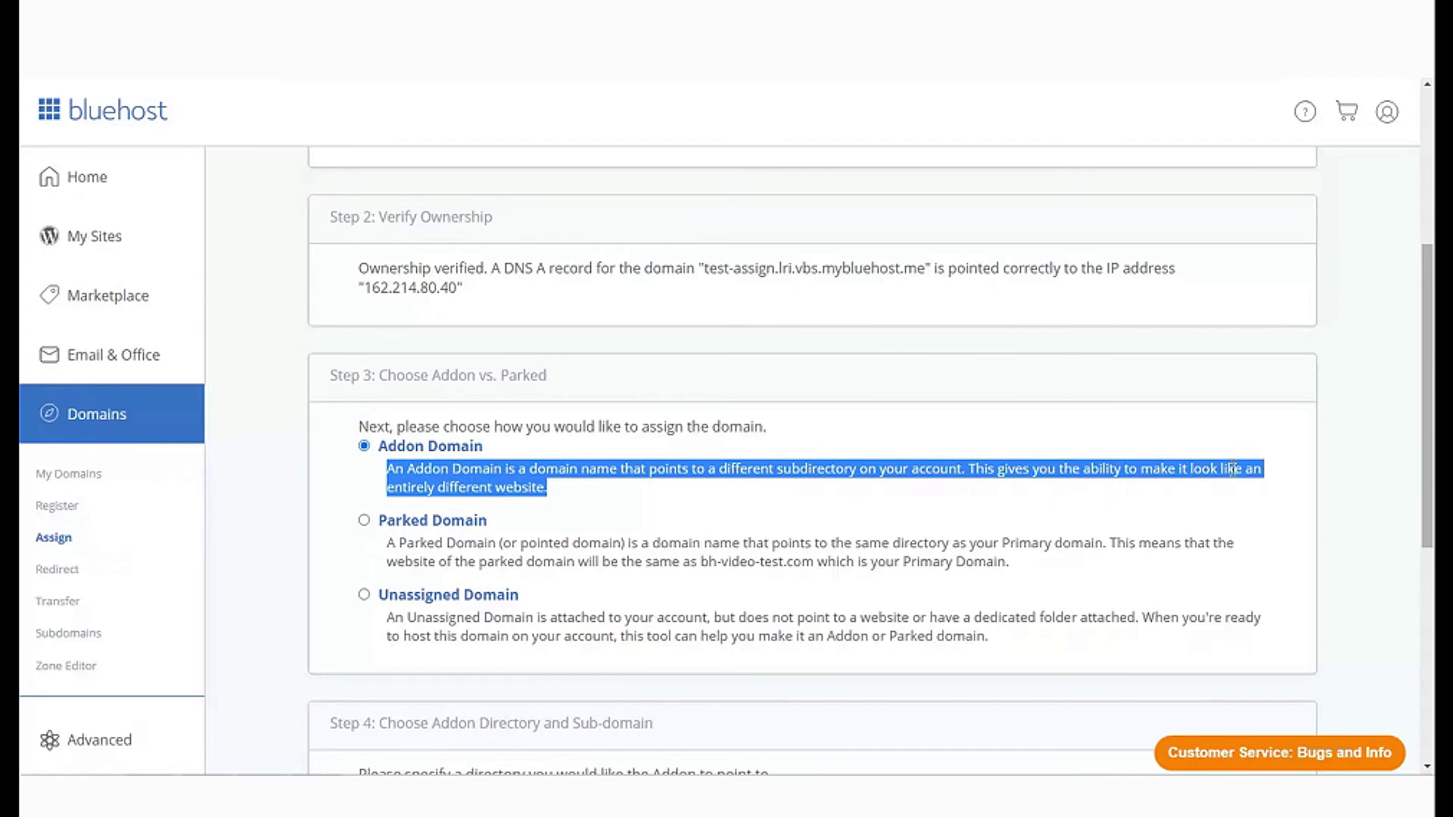
left_click(528, 506)
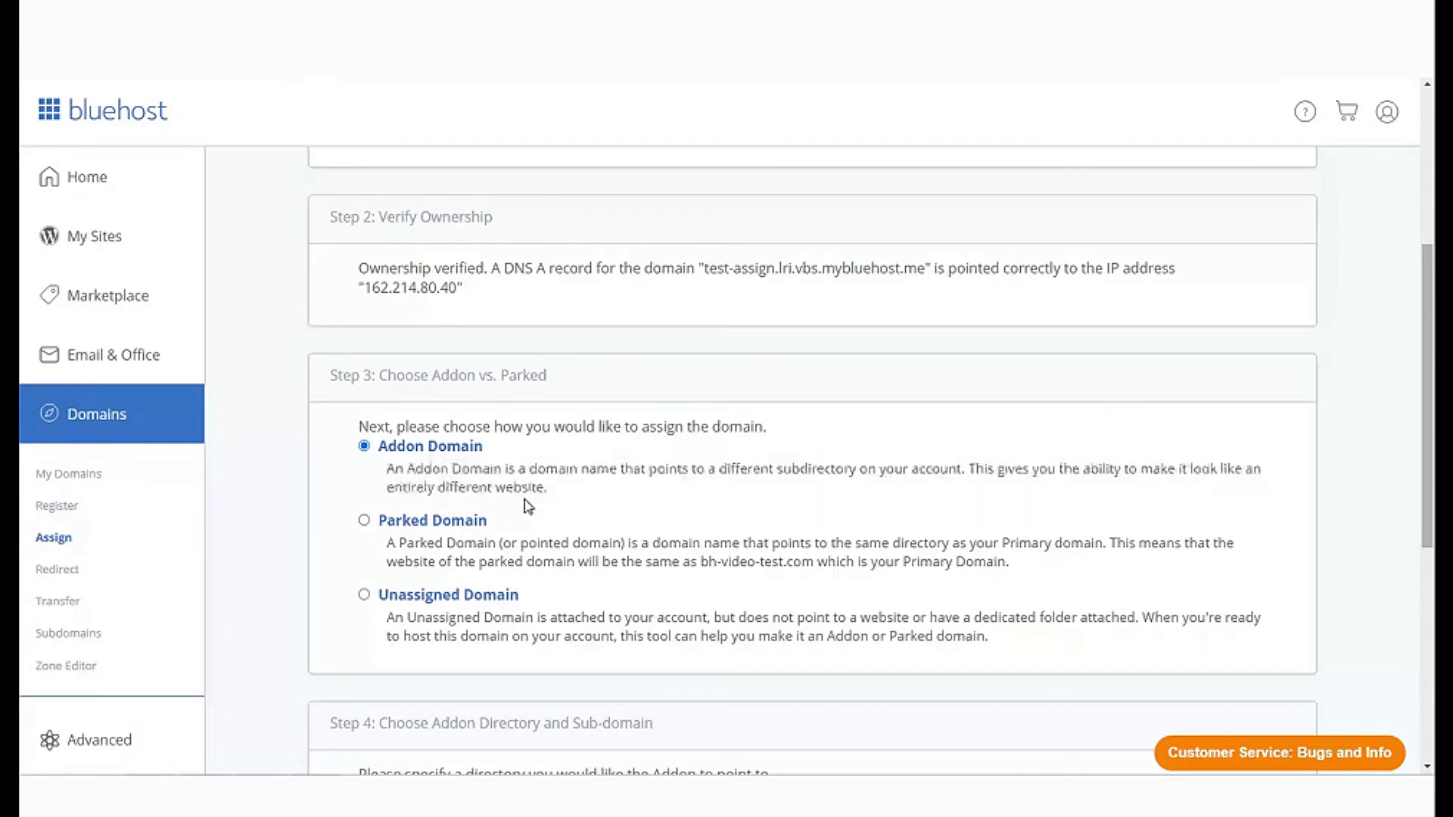
left_click(392, 508)
left_click_drag(387, 543, 528, 546)
left_click(666, 548)
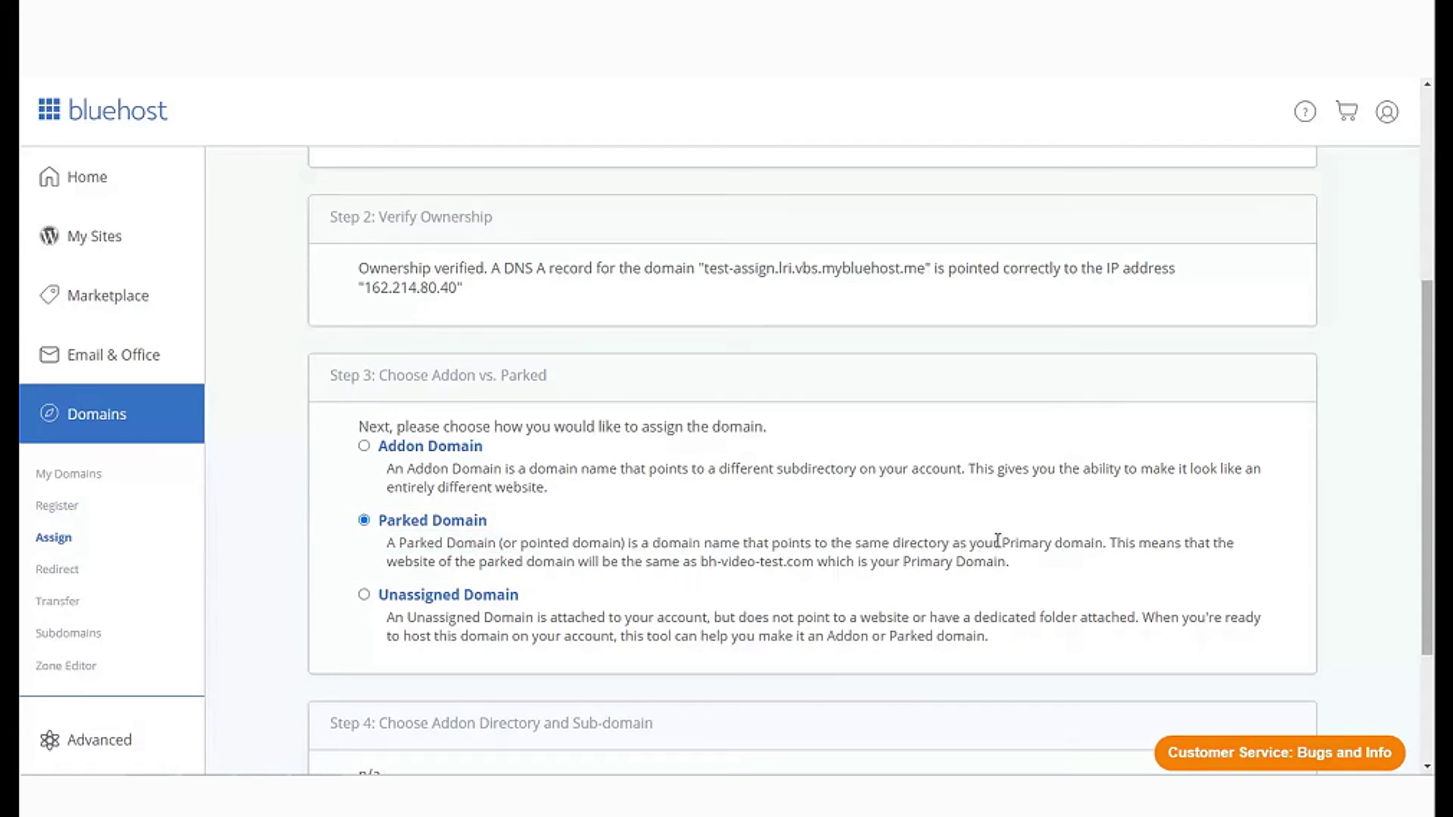
left_click_drag(1003, 544, 1071, 545)
left_click(1179, 547)
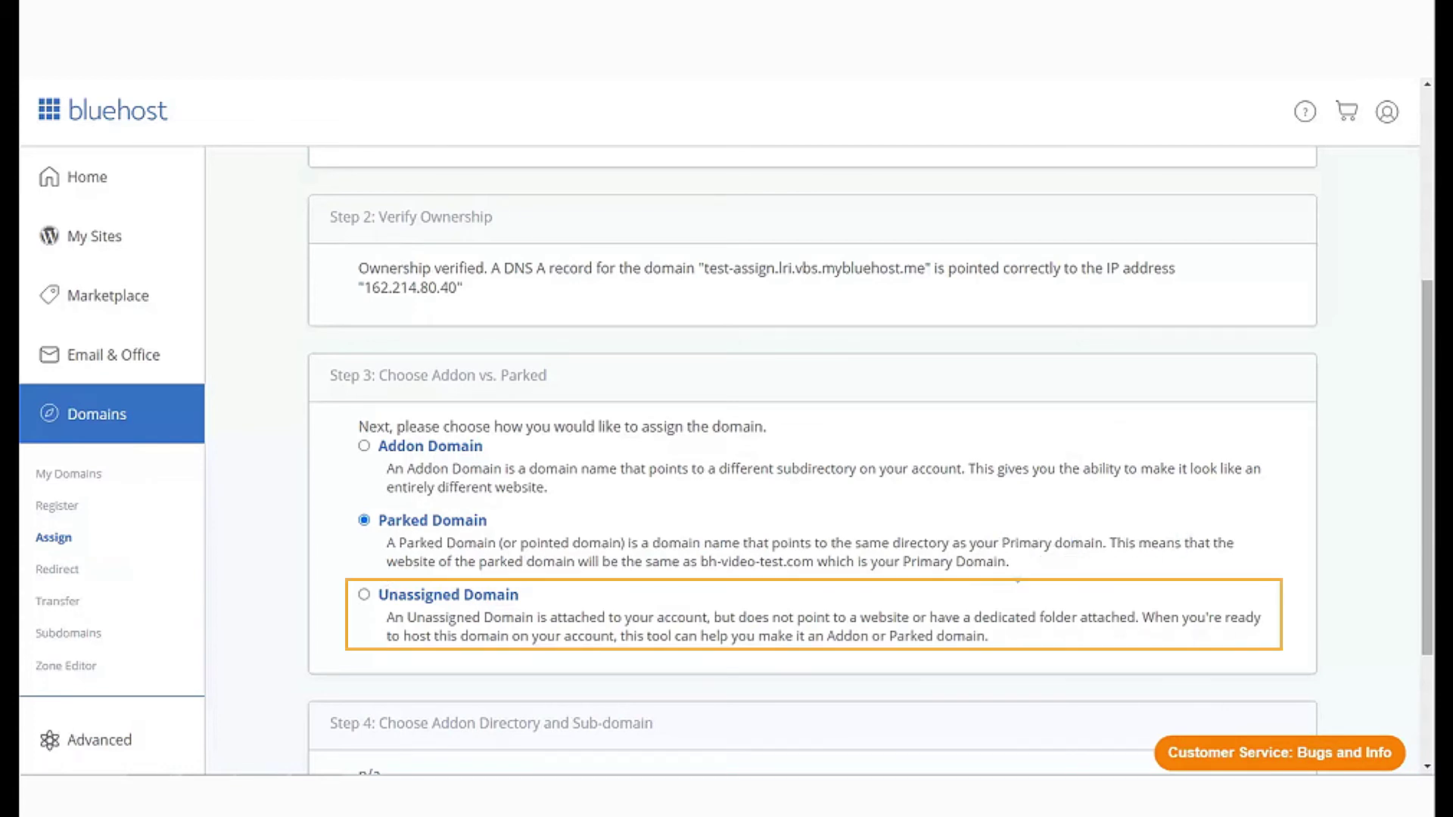
left_click(364, 595)
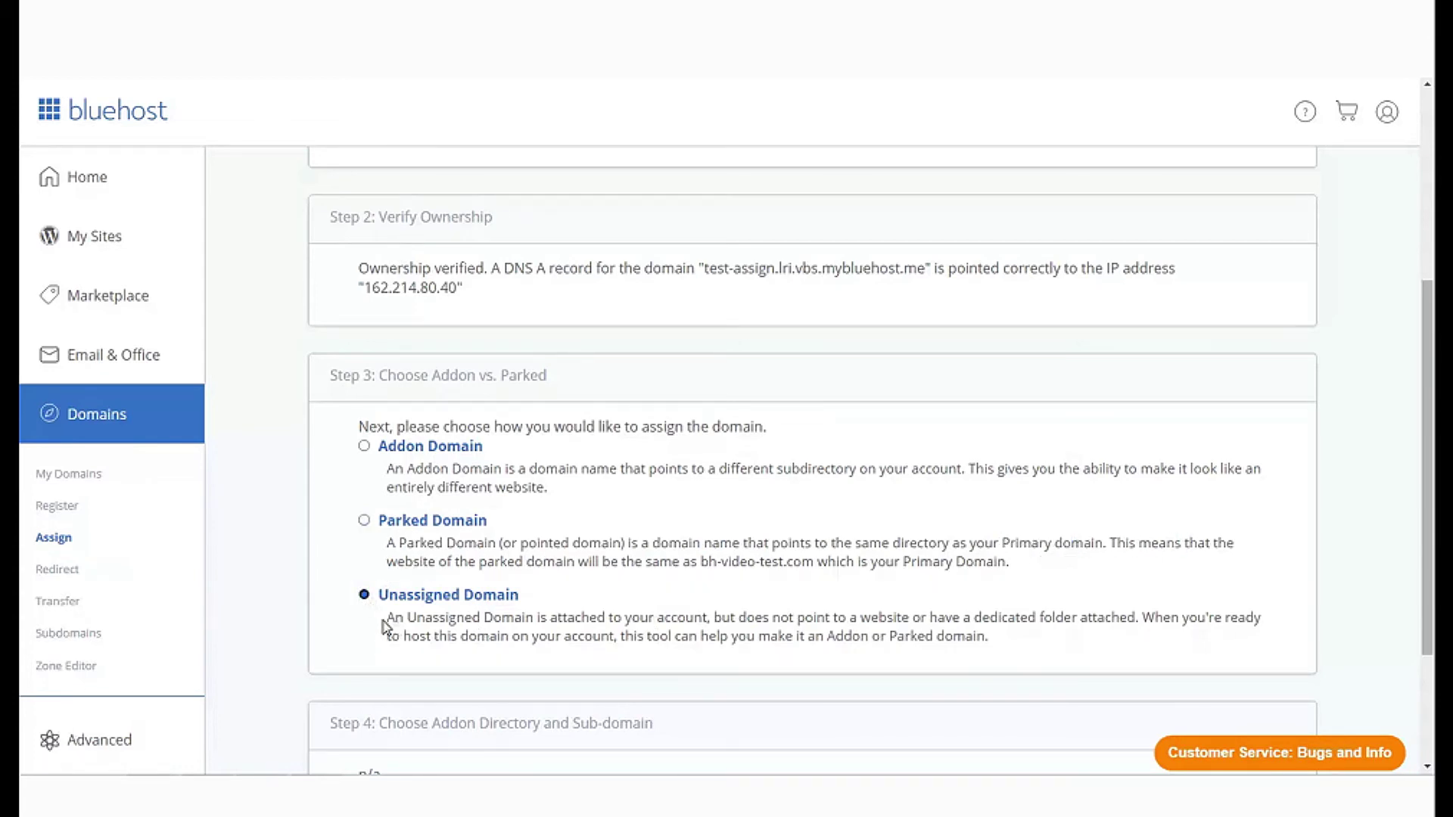
left_click_drag(387, 618, 1201, 641)
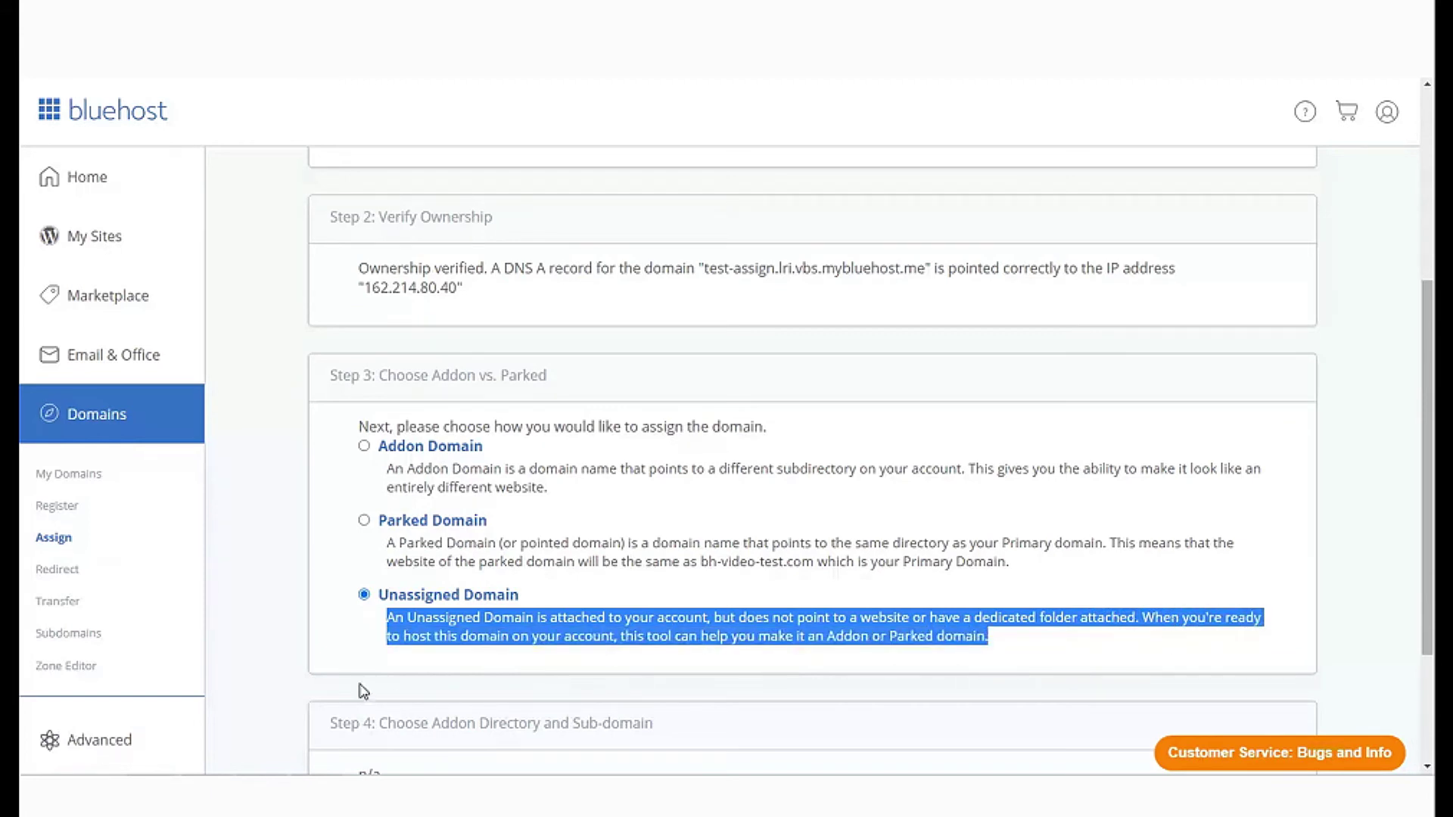
left_click(388, 661)
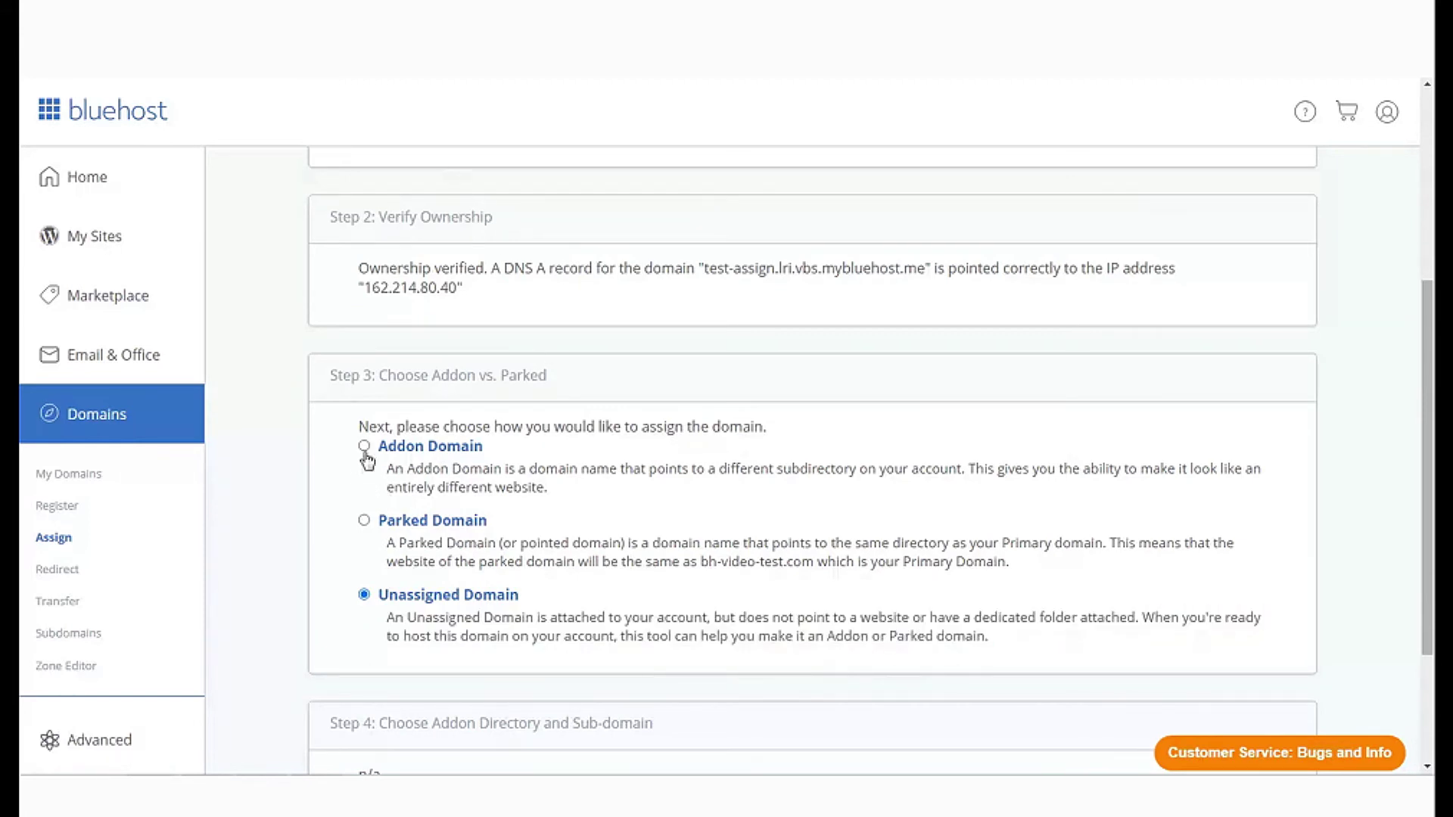
- Set the assignment type to Addon Domain, pointing to a new public_html directory named addonwebsite
left_click(365, 447)
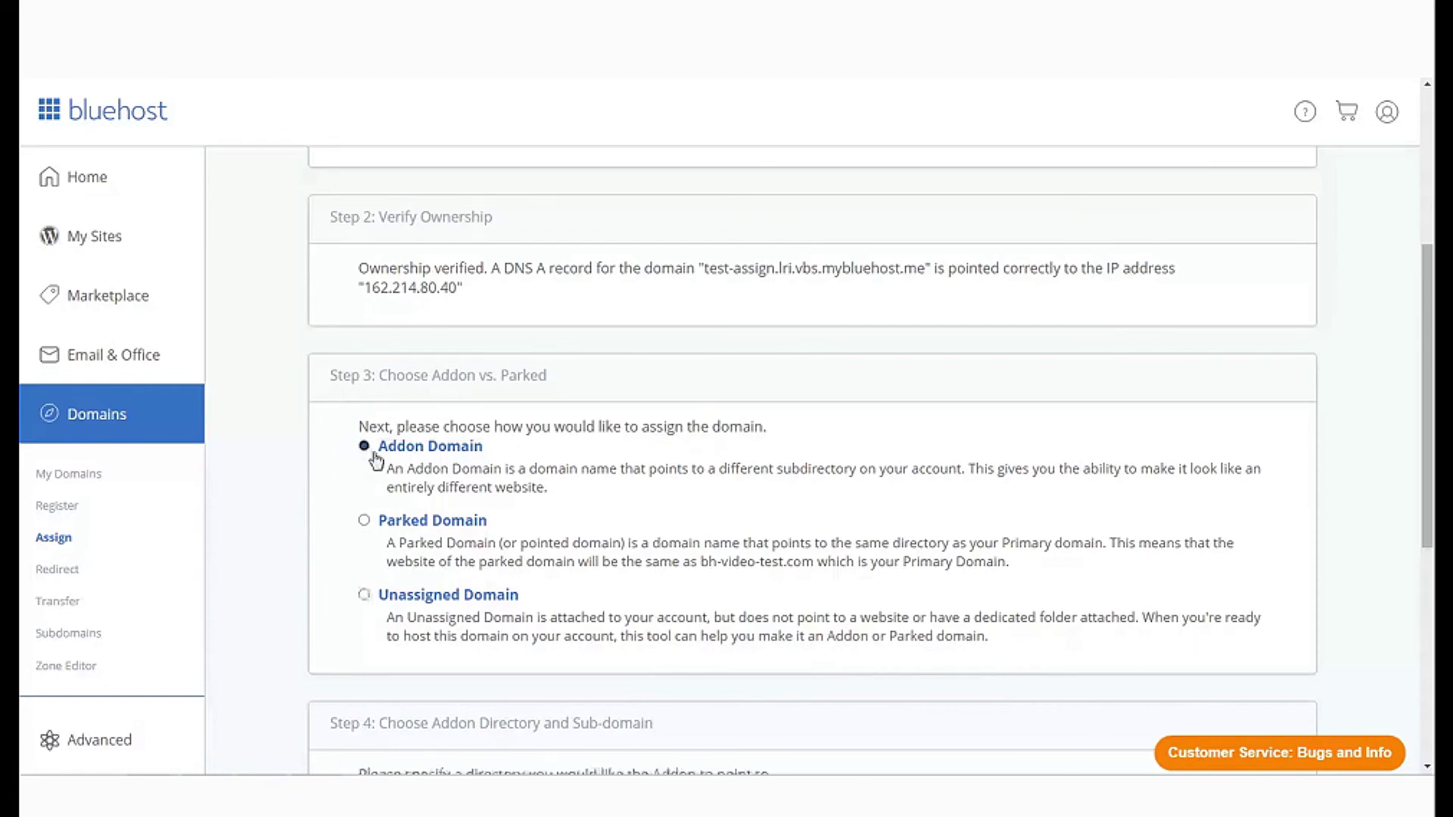
scroll(488, 538, "down", 5)
scroll(488, 538, "down", 1)
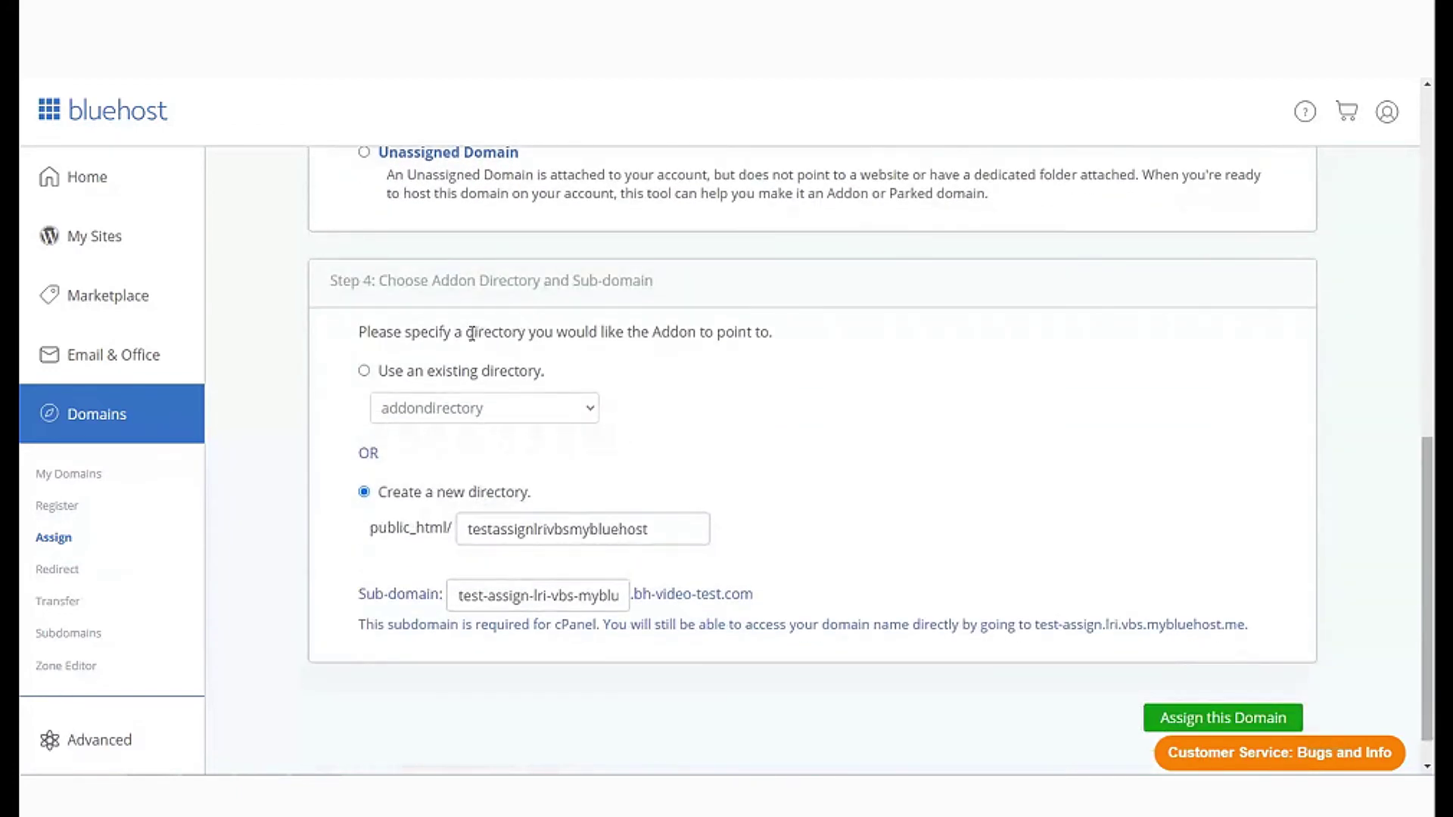
scroll(1128, 591, "down", 1)
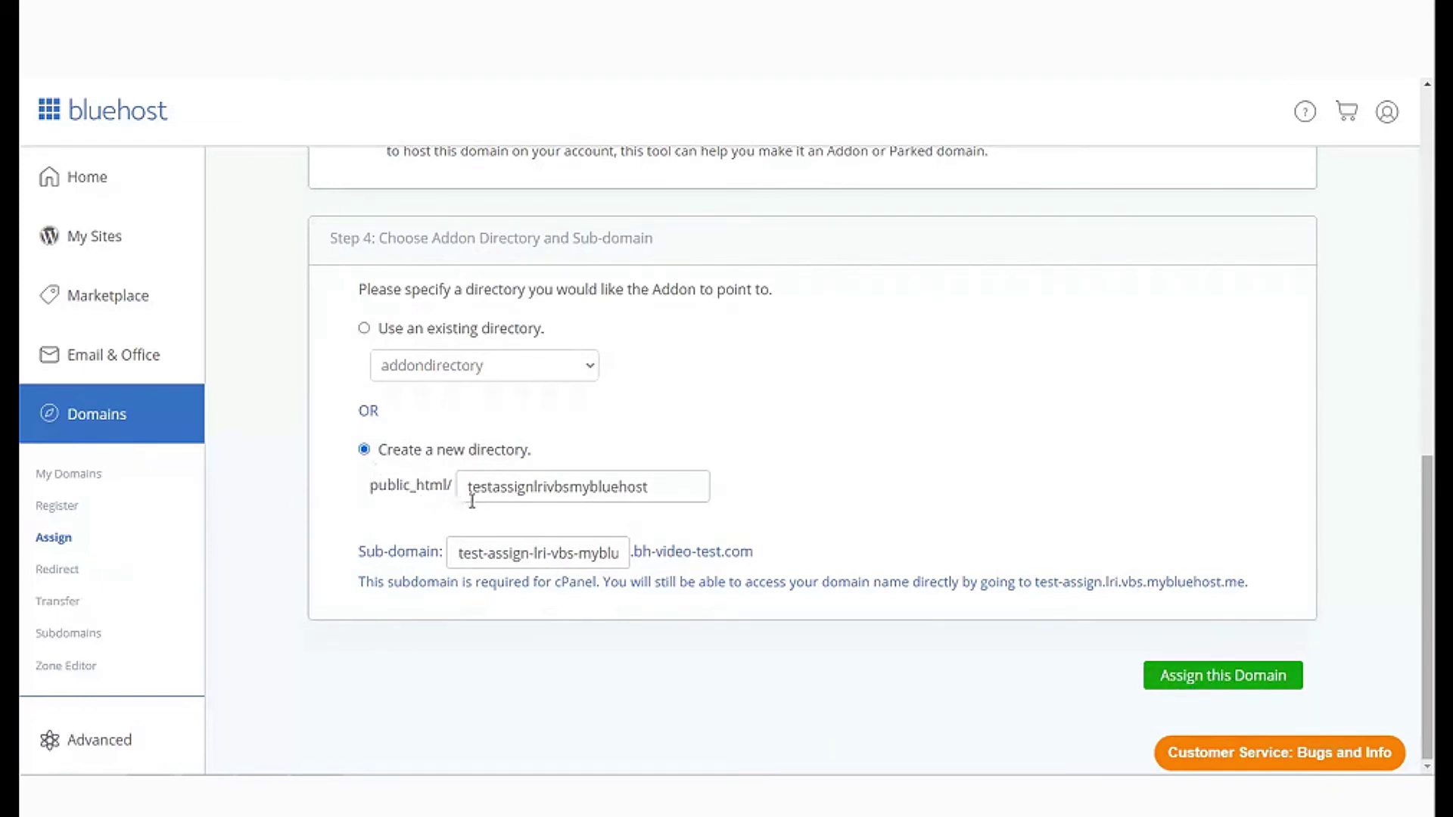
left_click_drag(470, 489, 661, 487)
left_click(662, 486)
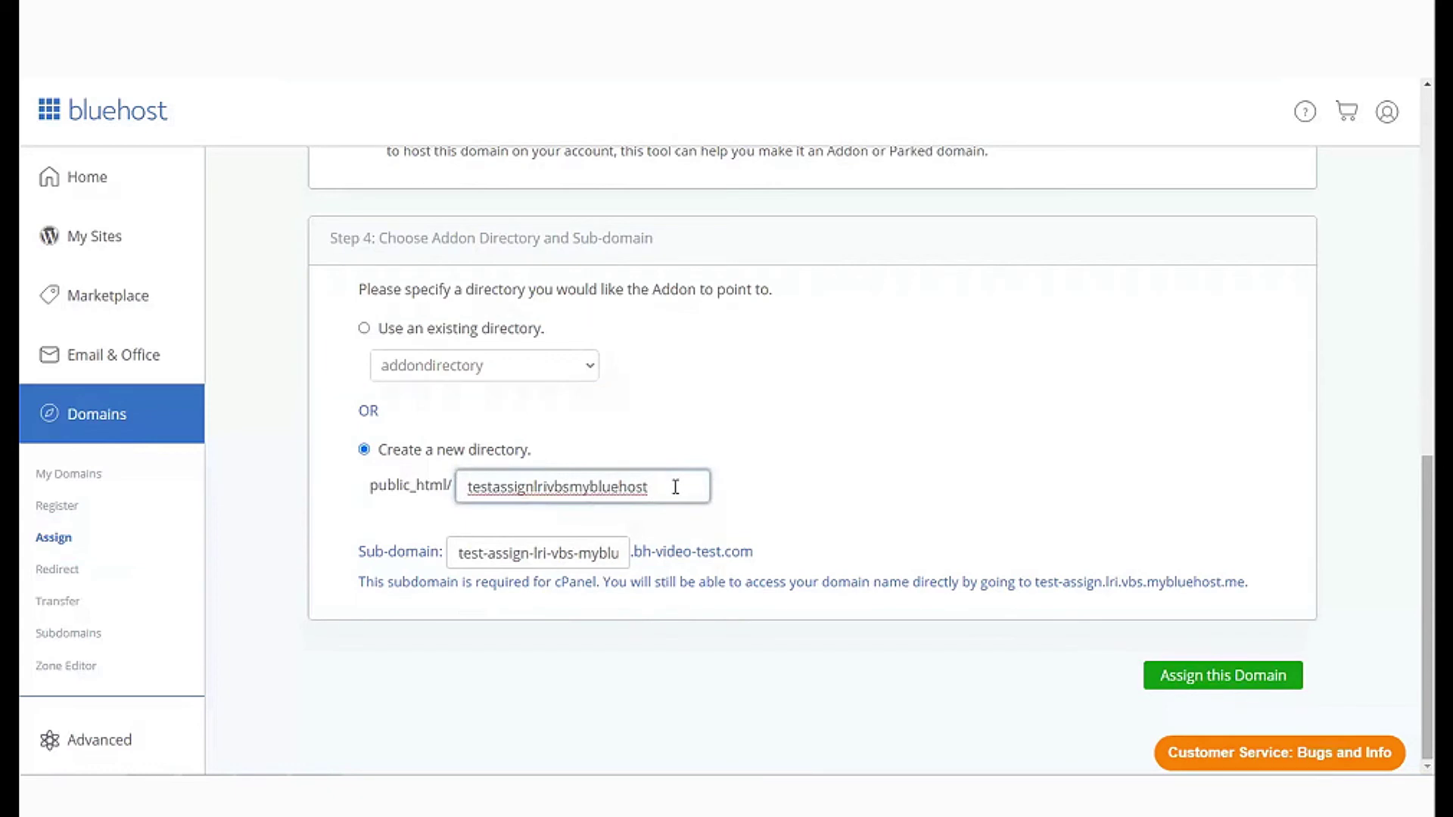
mouse_move(675, 487)
left_mouse_down()
mouse_move(492, 488)
mouse_move(539, 457)
left_mouse_up()
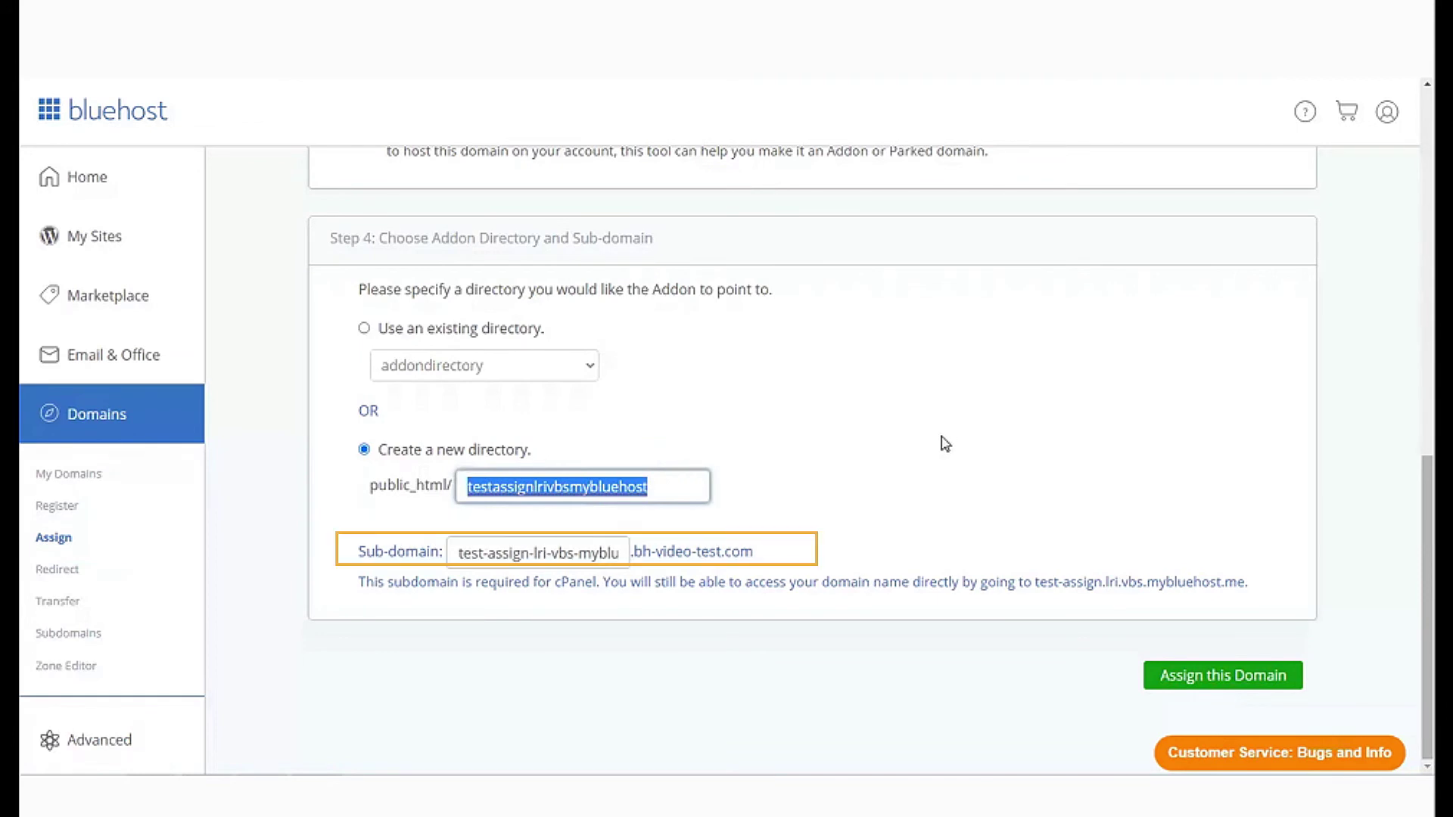
type("addonwebsite")
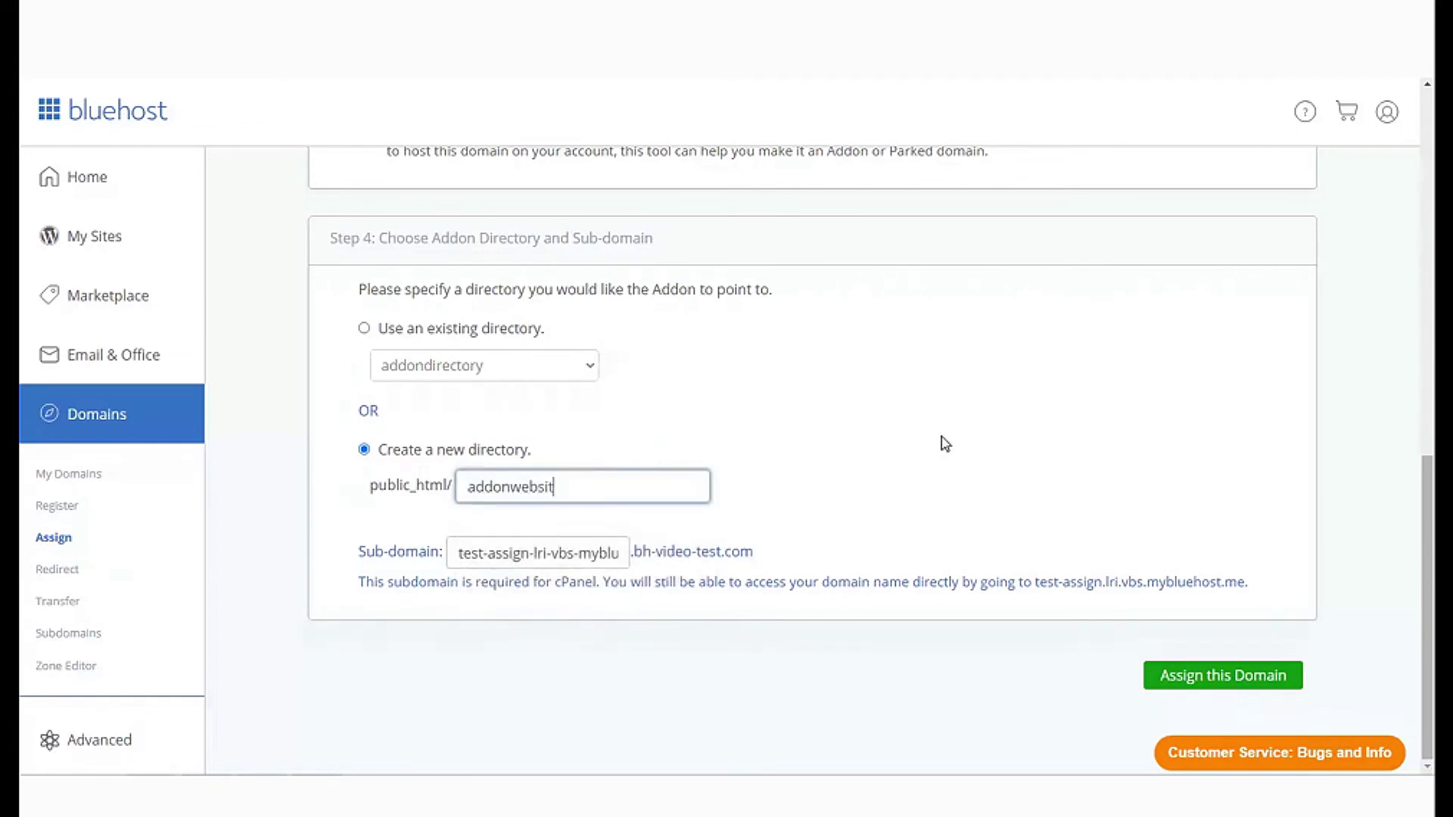
- Submit the domain assignment and read its processing status in the domain summary
left_click(1209, 685)
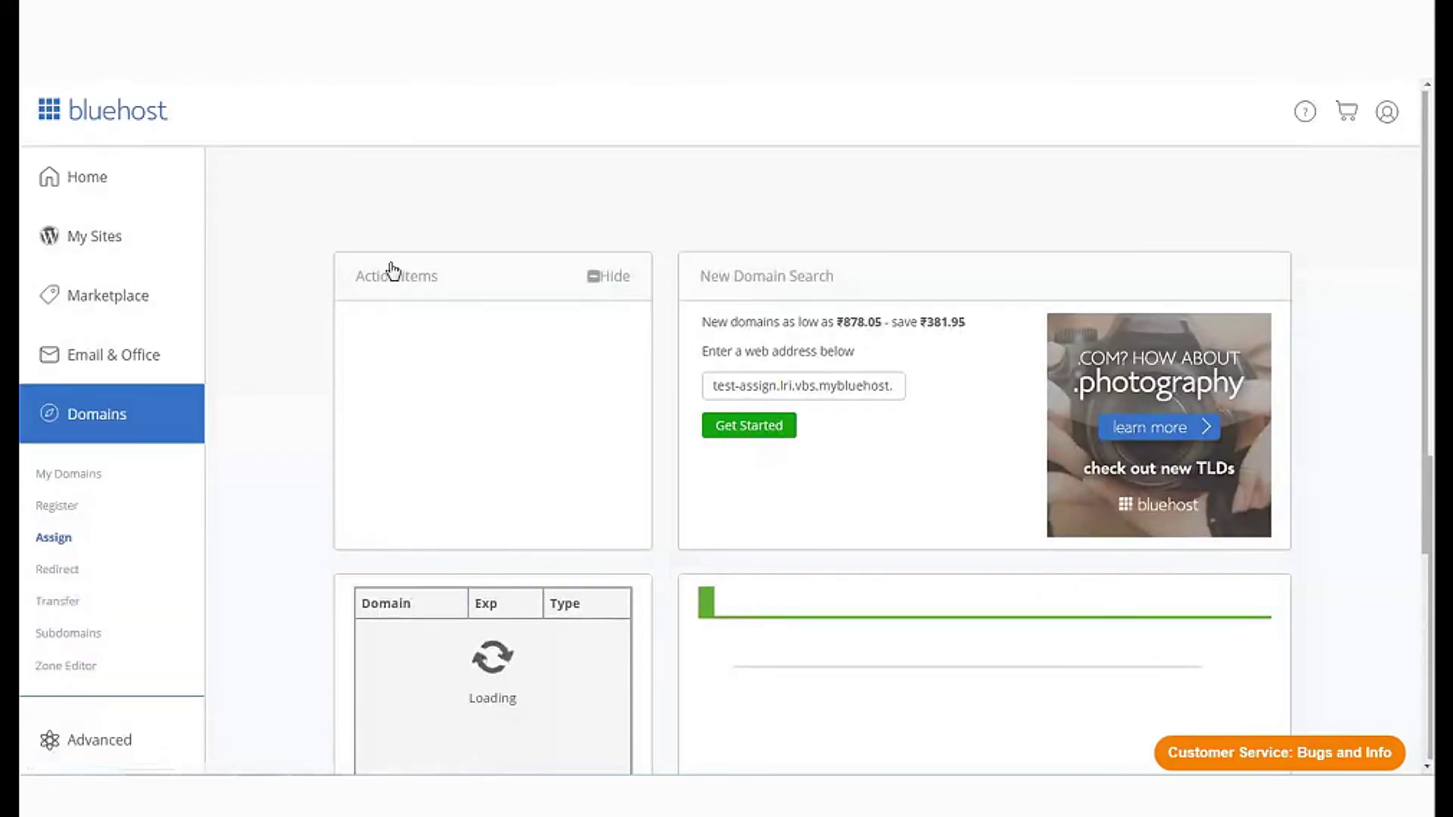
scroll(393, 270, "down", 5)
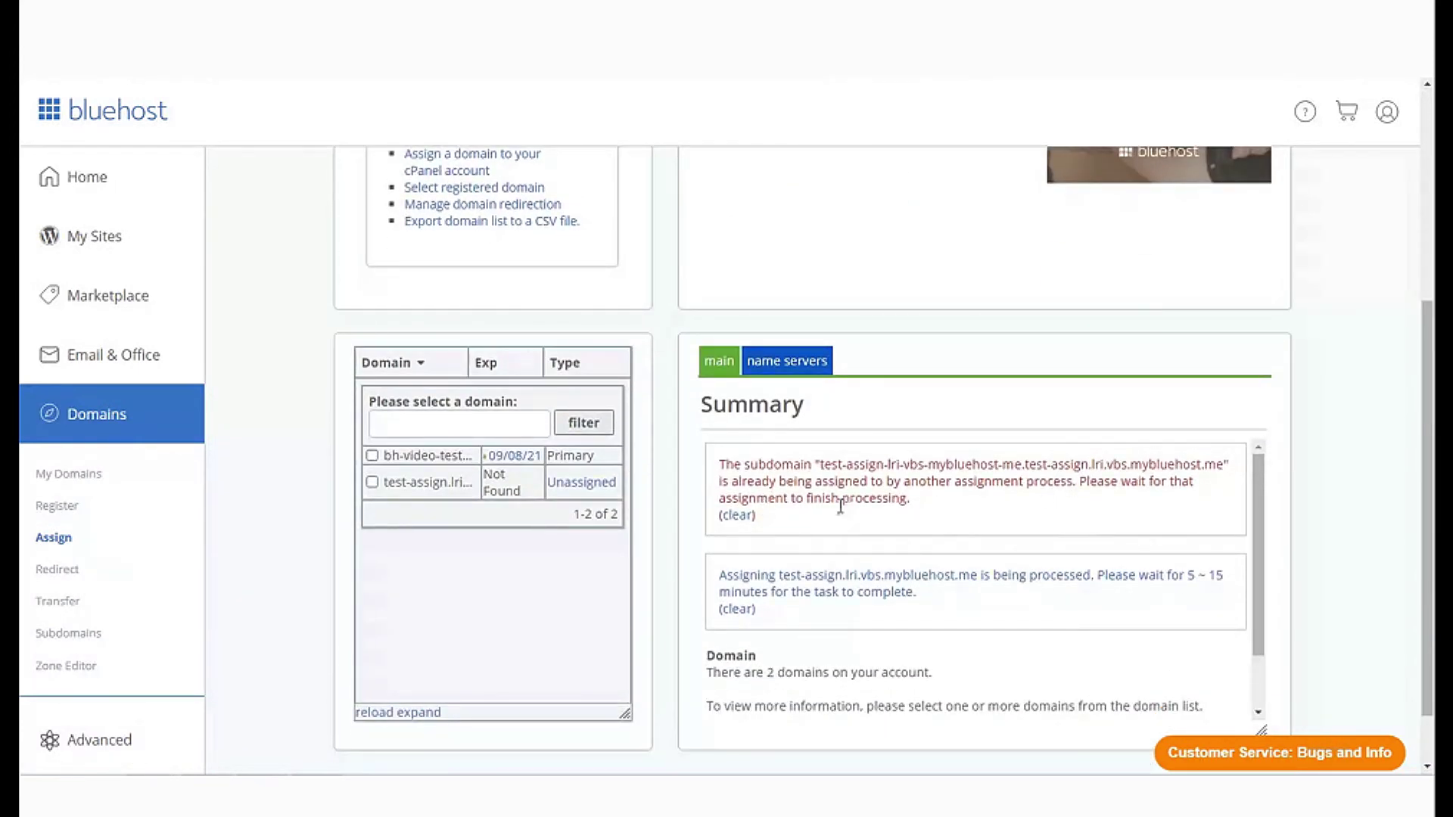
left_click_drag(719, 577, 936, 599)
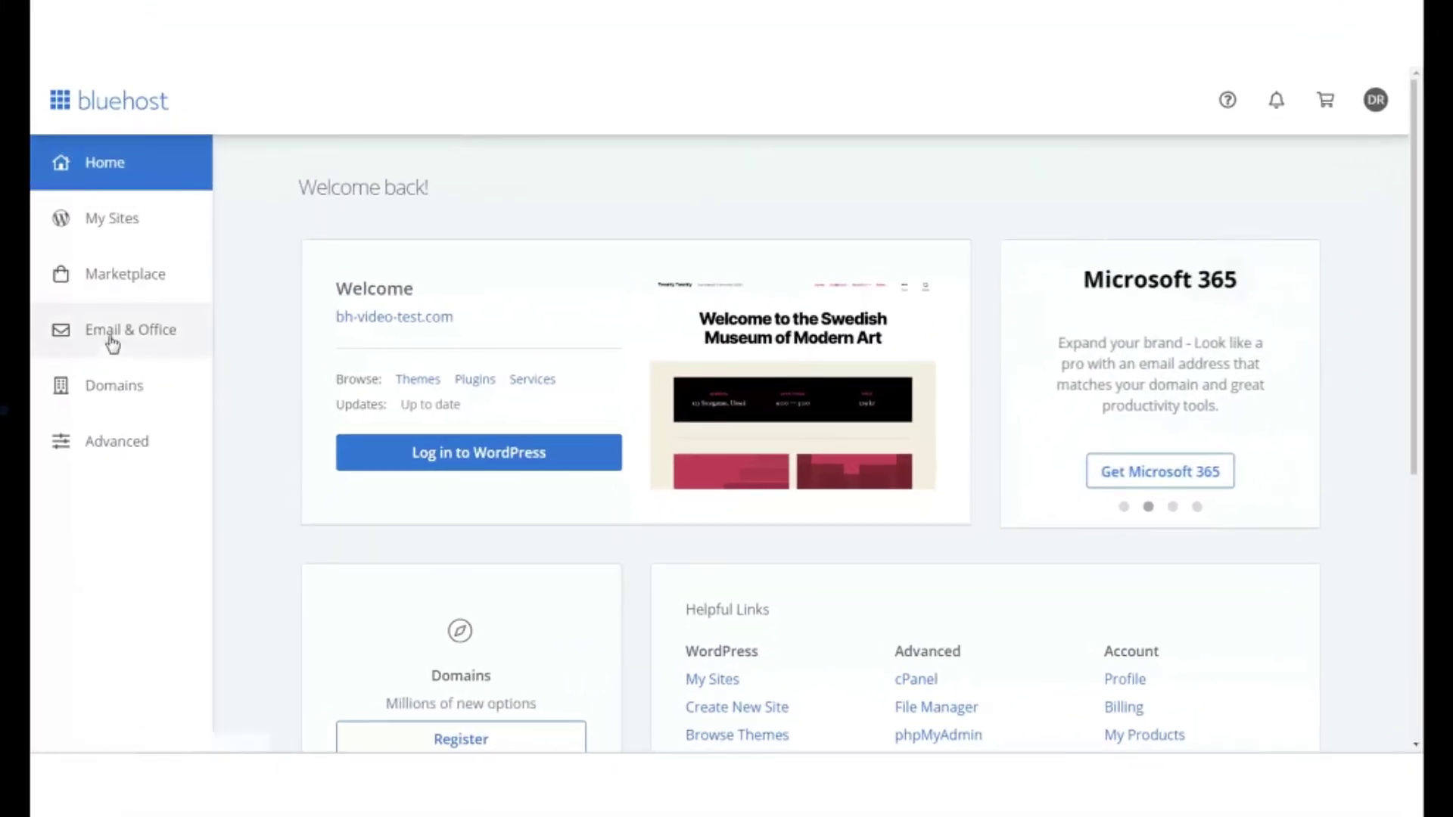
- Log in to the hosting account with the prefilled credentials and open the advanced hosting tools
left_click(102, 385)
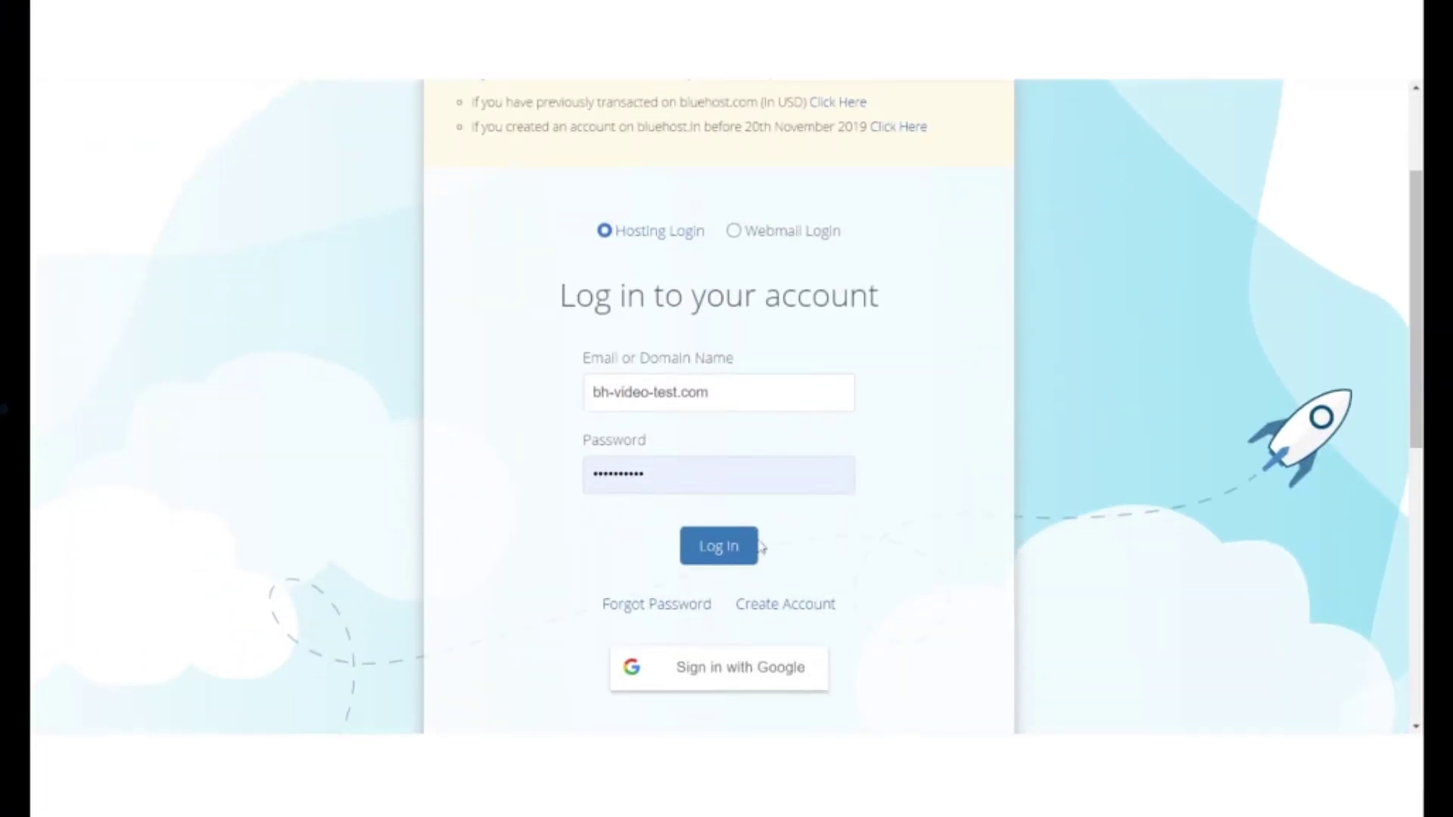
left_click(739, 548)
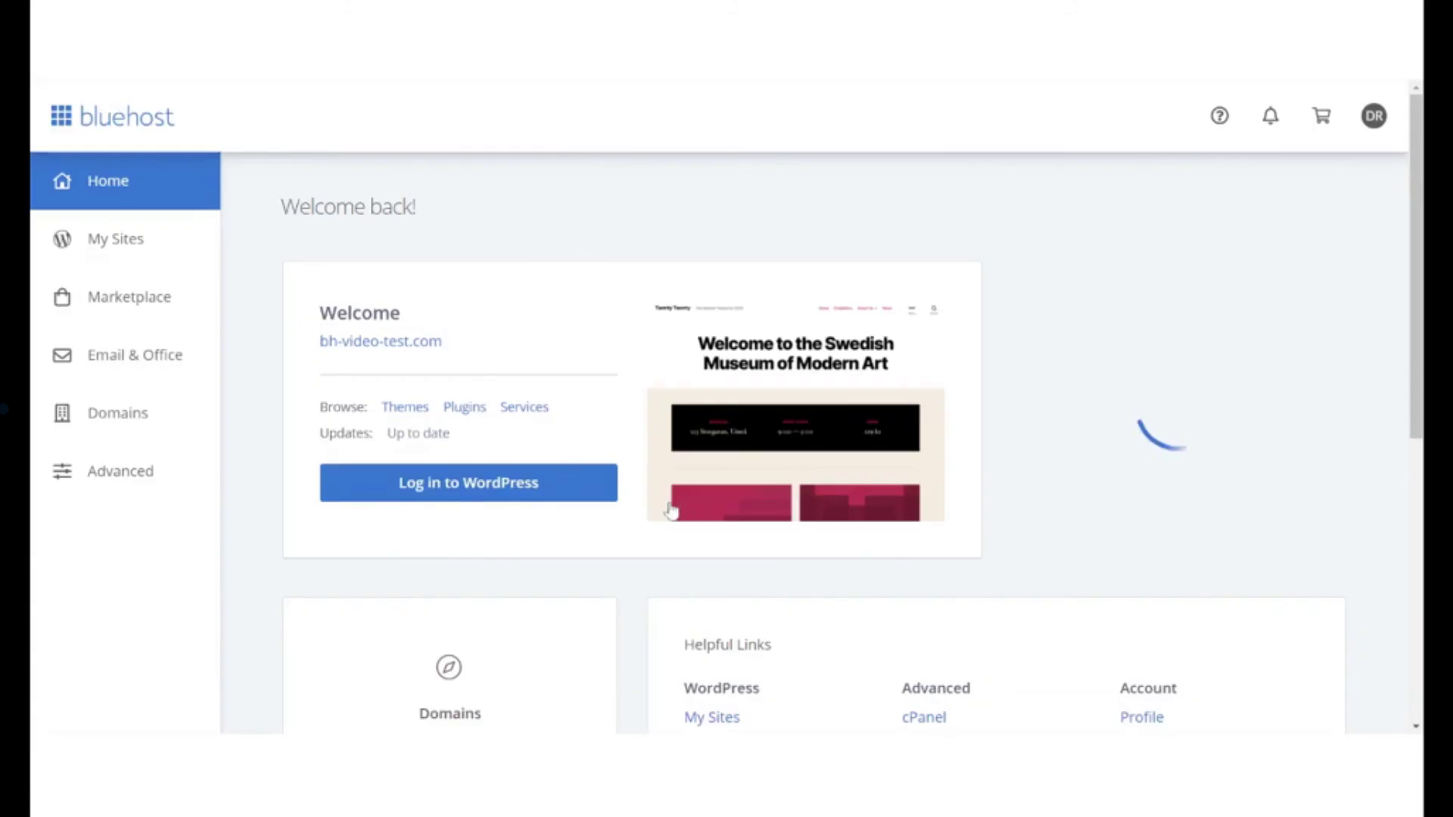
left_click(187, 473)
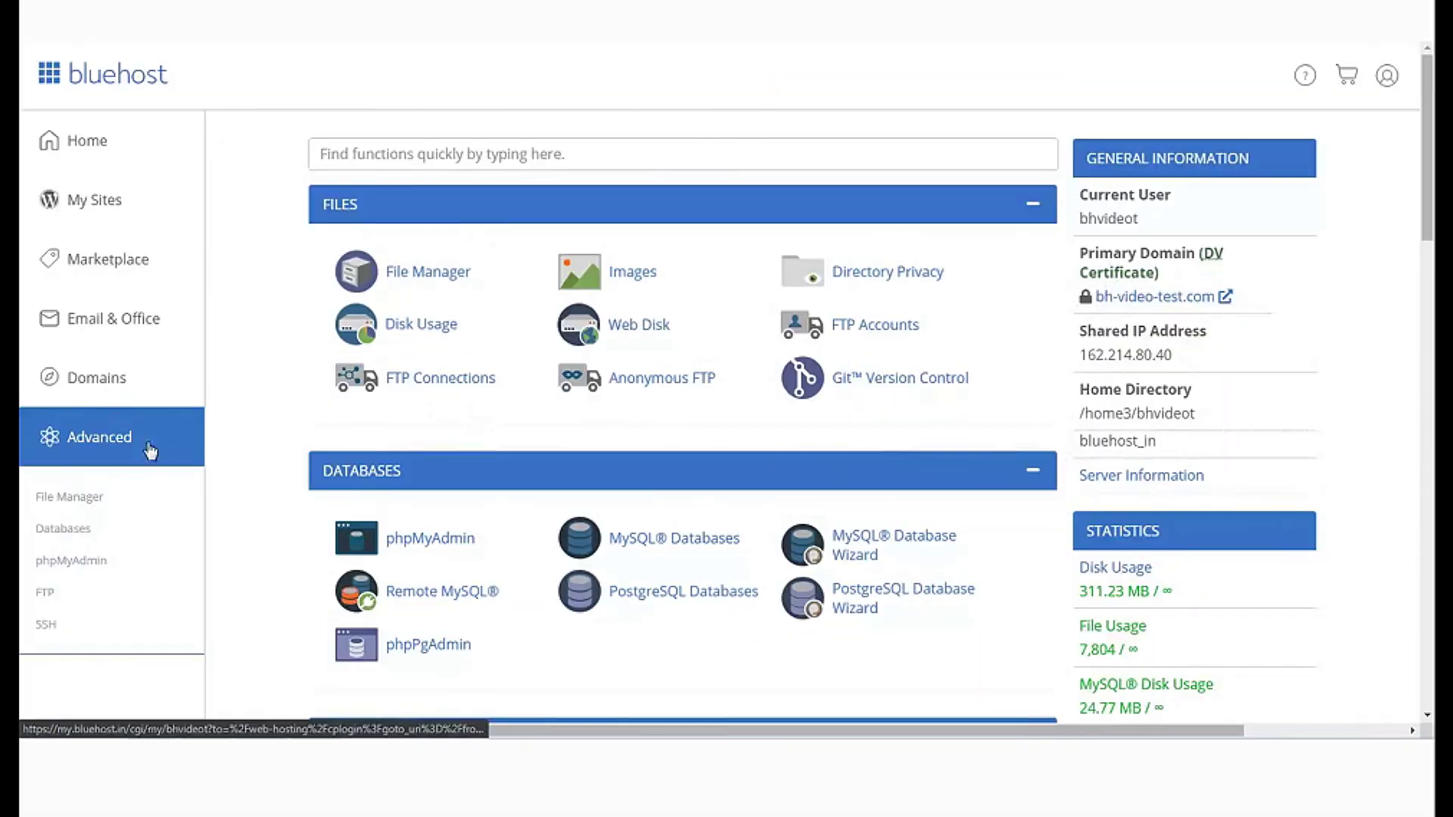
- Open the account's domain list through Aliases and open the management page for test-assign.lri.vbs.mybluehost.me
scroll(1093, 441, "down", 3)
scroll(1112, 464, "down", 3)
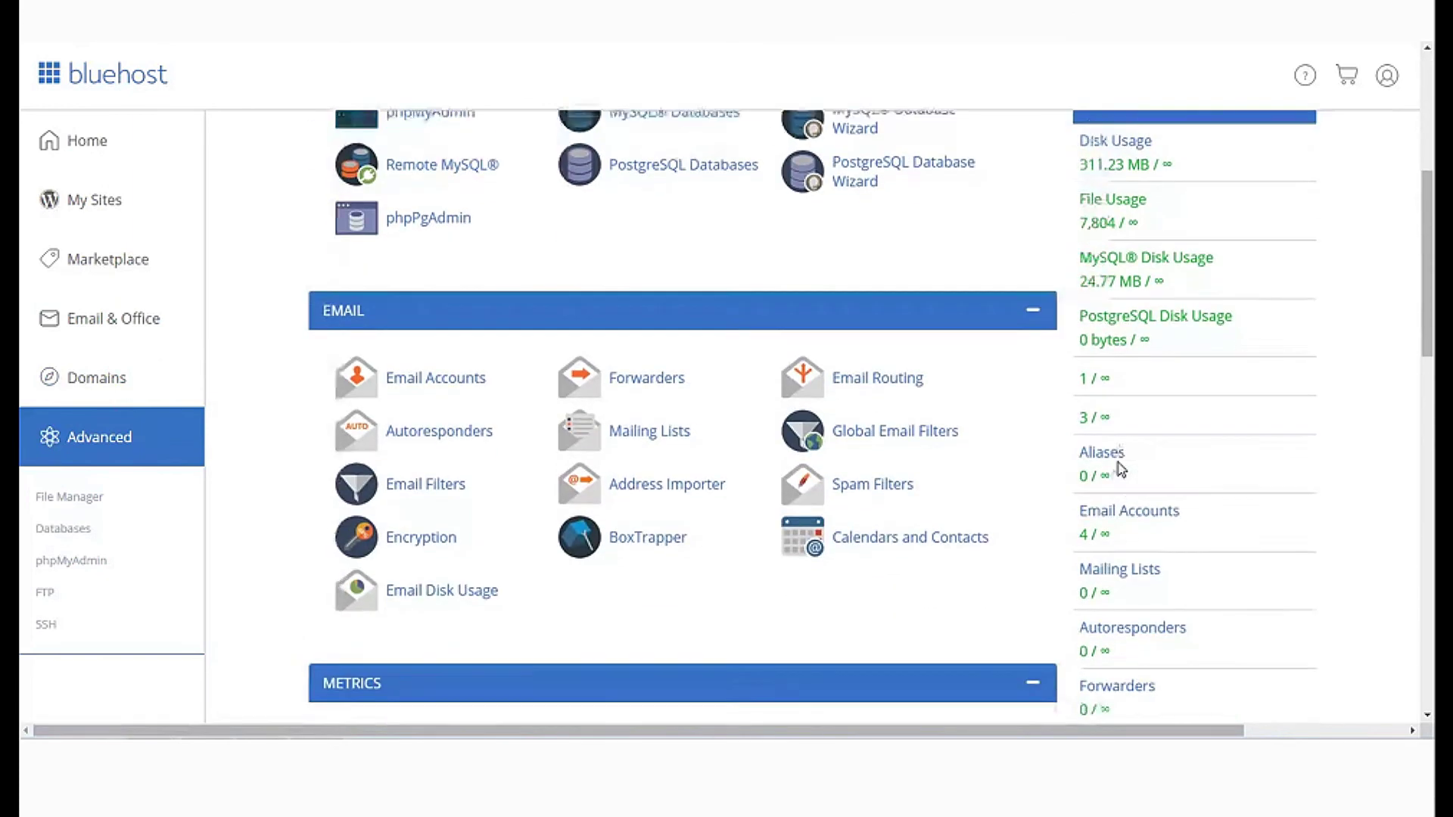
left_click(1105, 441)
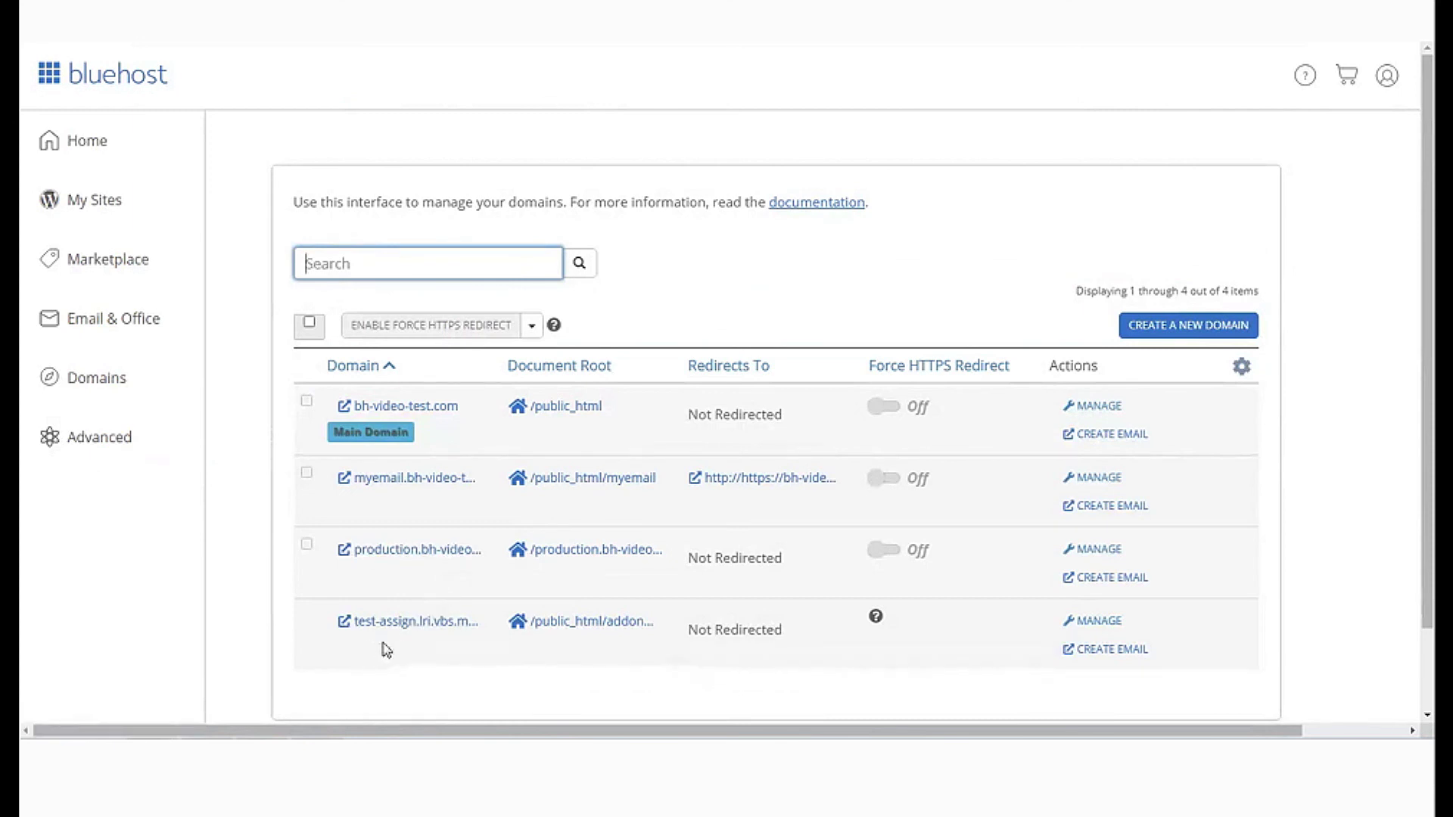
left_click(1090, 622)
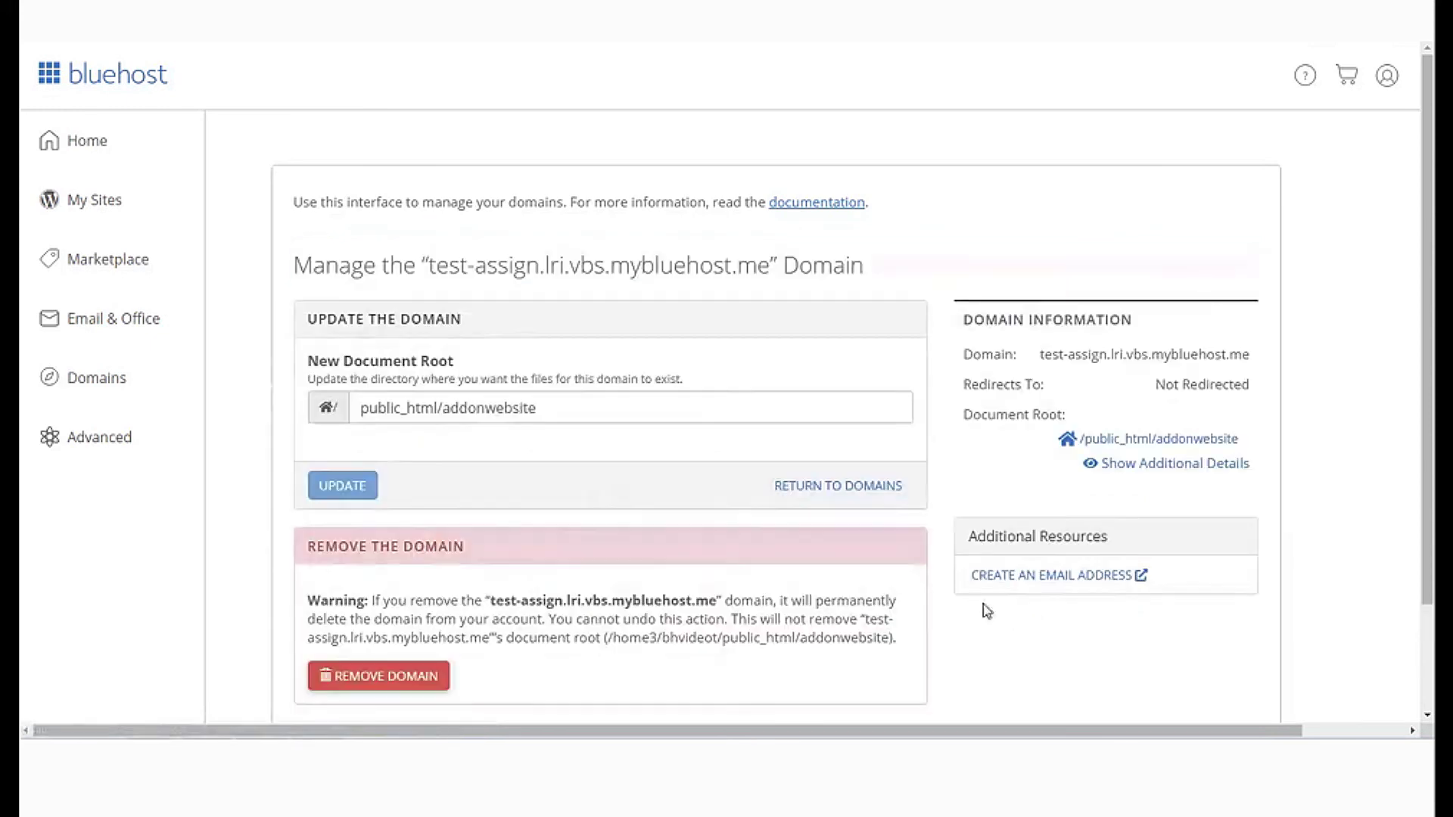
- Update the domain's document root to public_html/addonwebsite123 and check the confirmation
left_click(563, 407)
type("123")
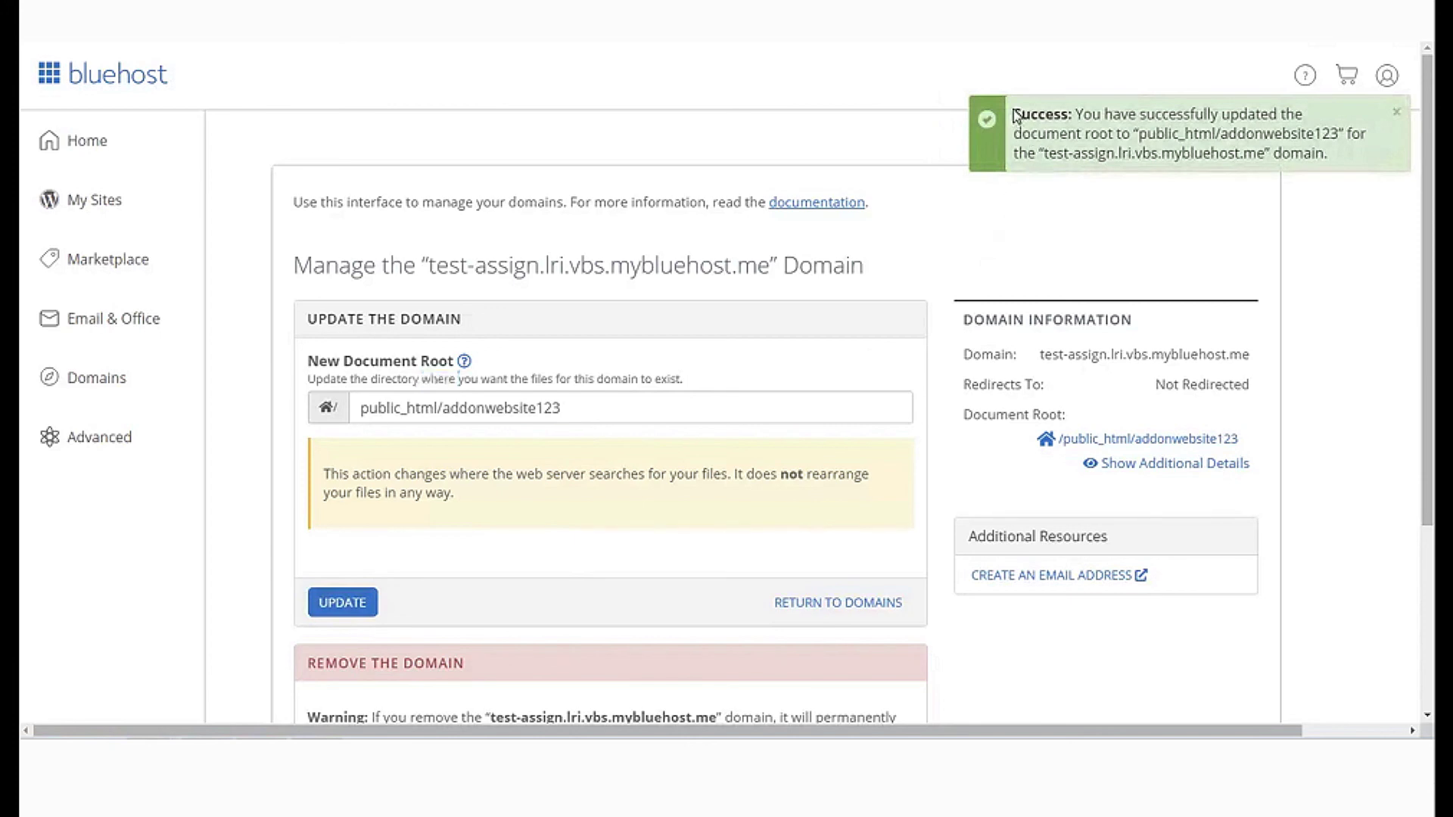
left_click_drag(1015, 115, 1330, 154)
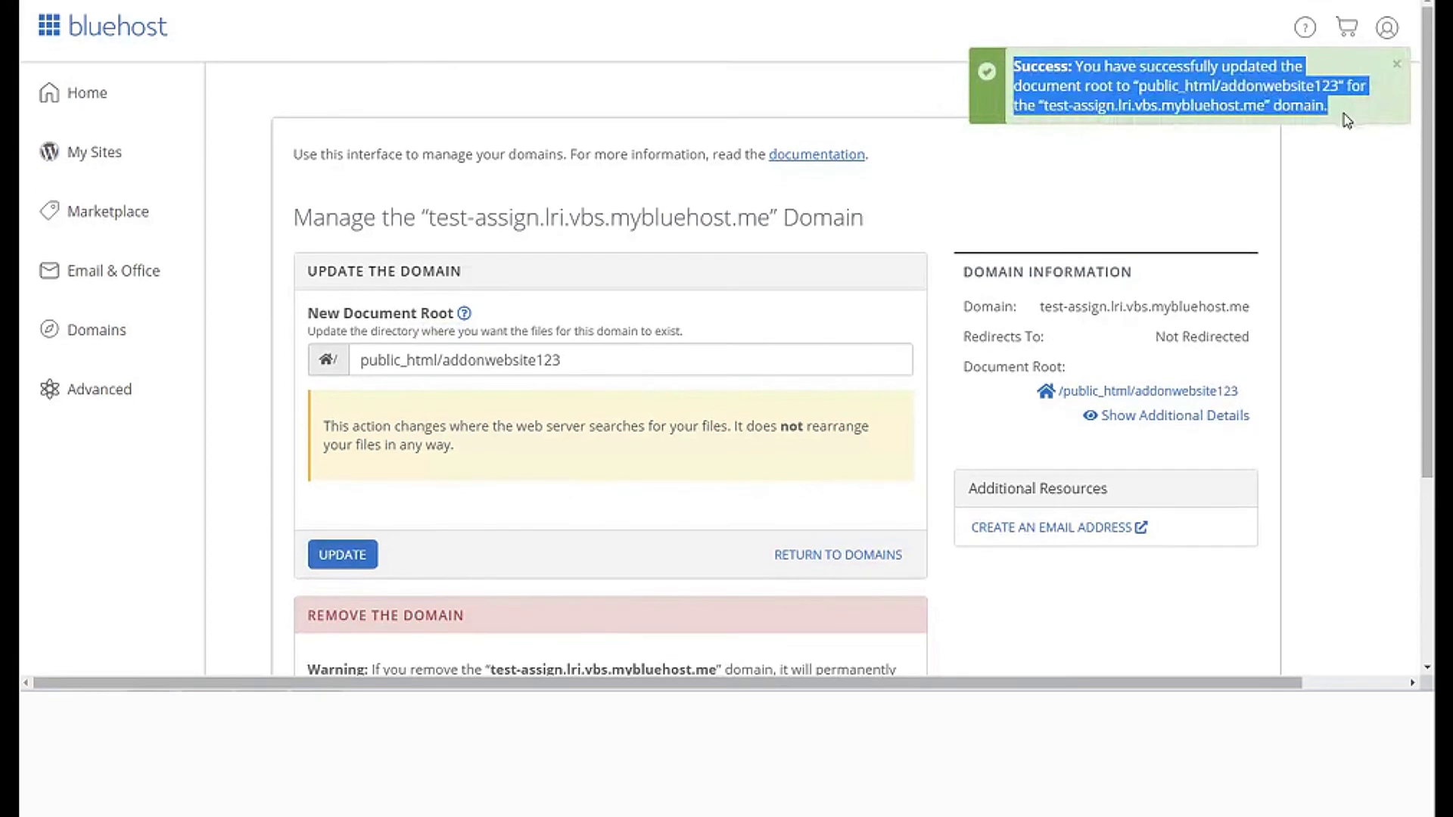